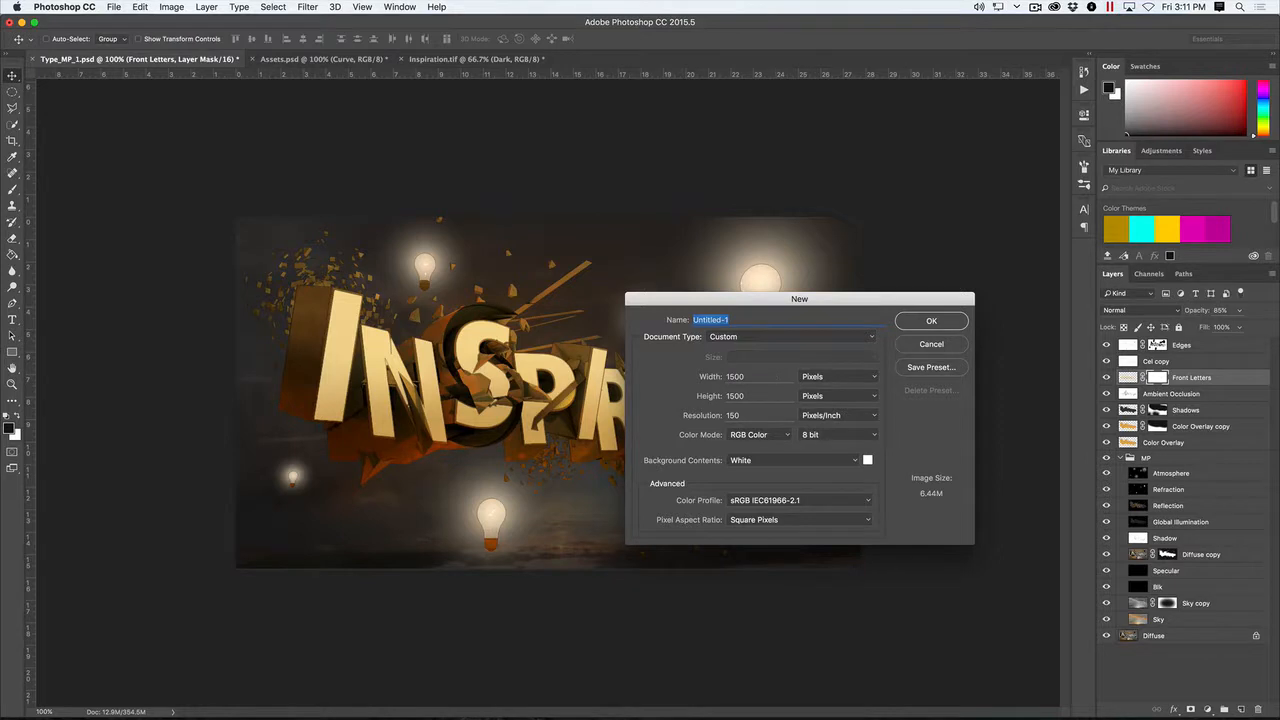
# - Create a 1500 by 1500 pixel RGB document at 150 pixels/inch with a white background, and add an empty layer
pyautogui.click(753, 401)
pyautogui.press('Tab')
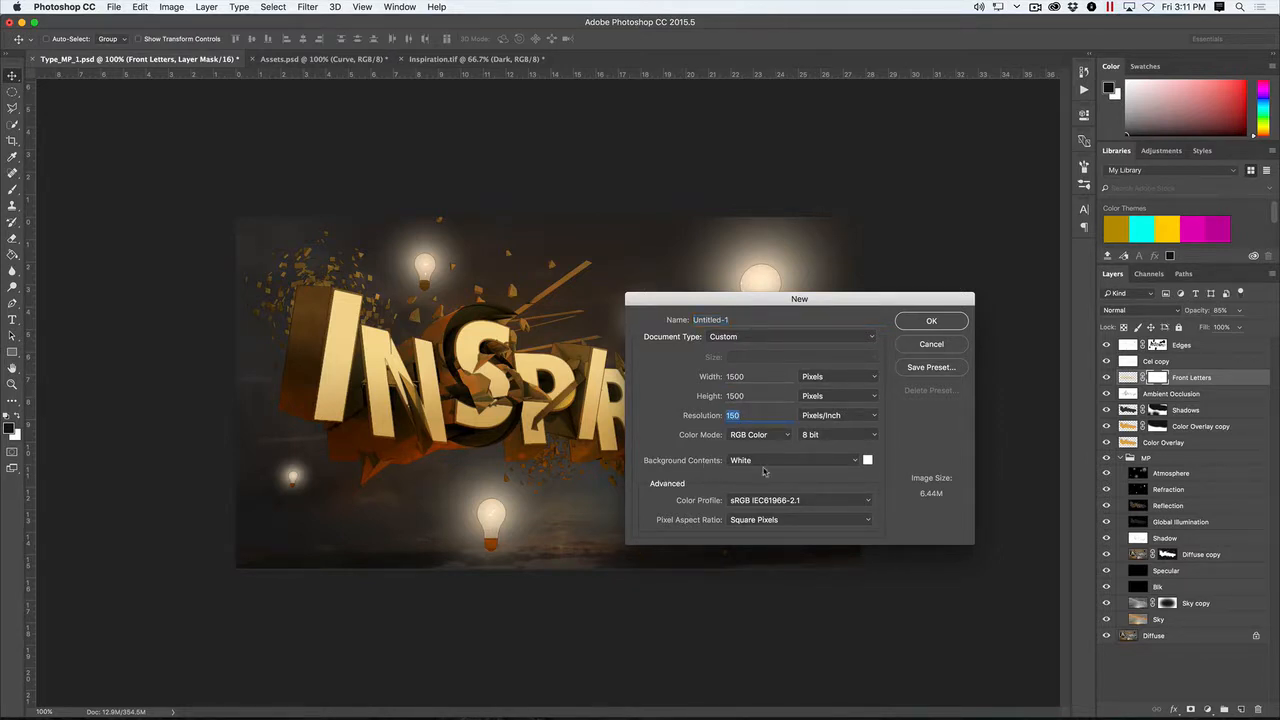
pyautogui.click(932, 322)
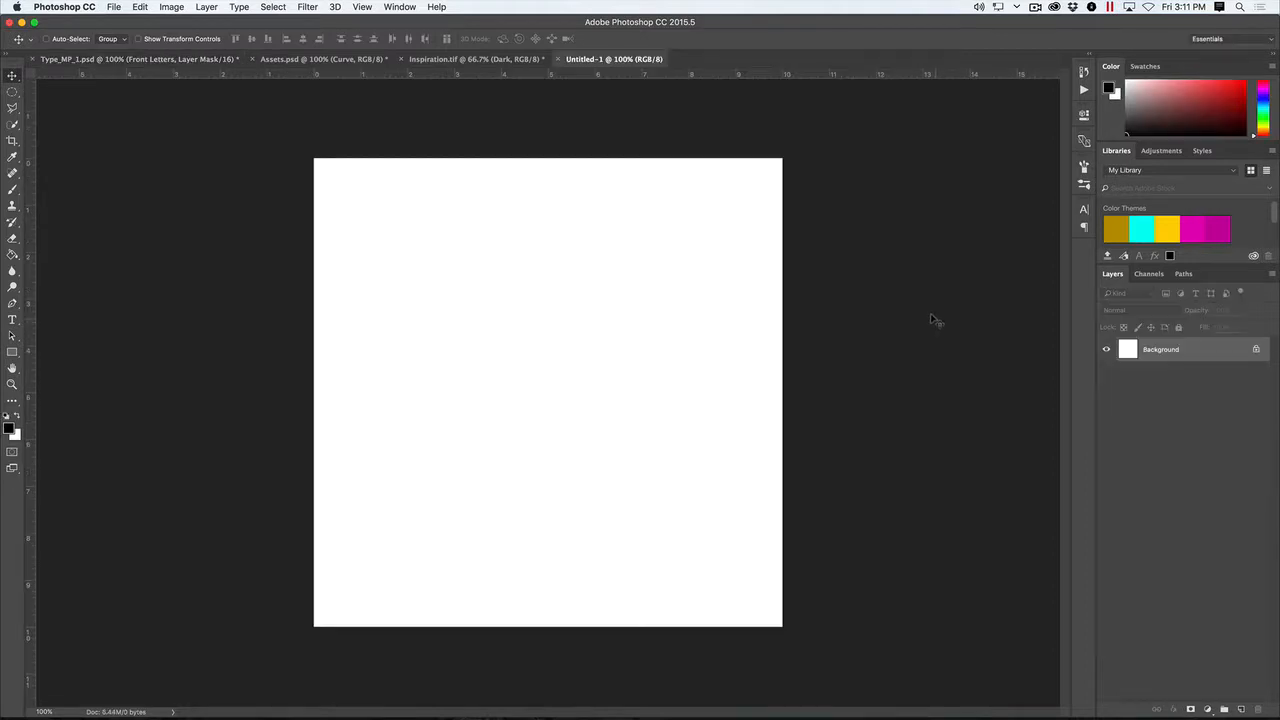
pyautogui.click(1241, 709)
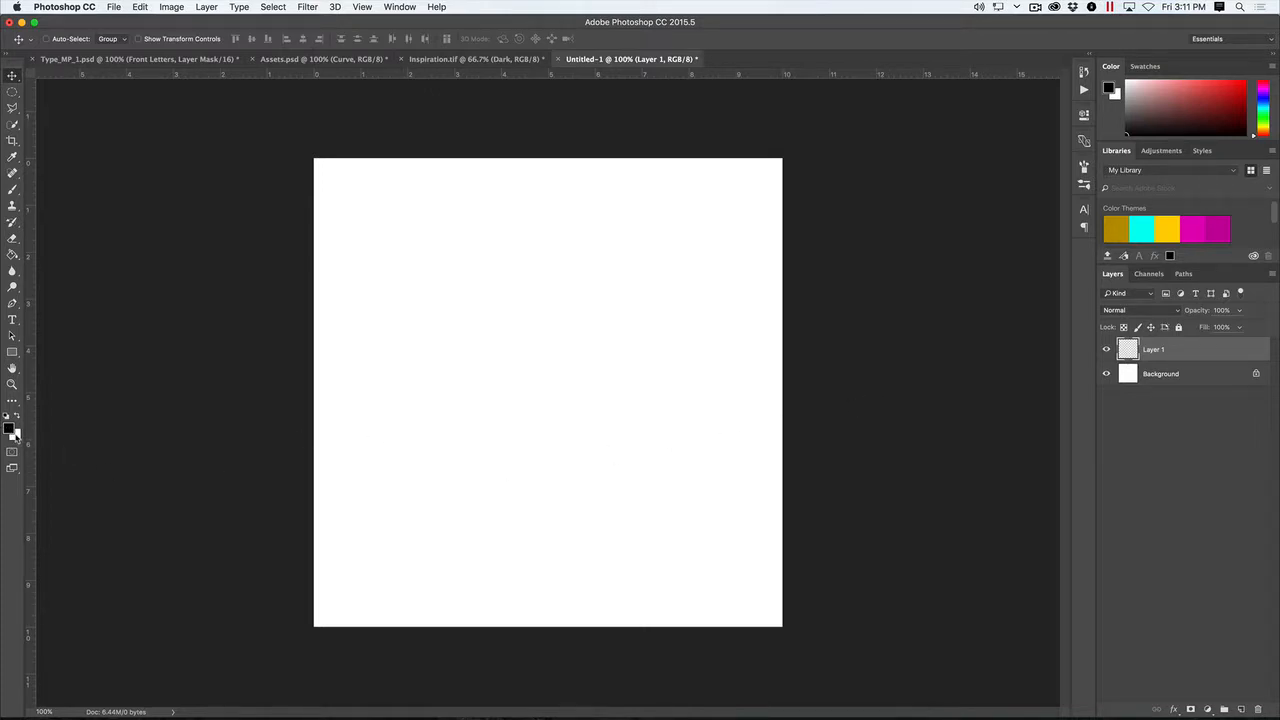
# - Draw a cluster of closely spaced vertical black lines with the Line tool in Pixels mode, varying the weight between 1 and 3 px
pyautogui.press('u')
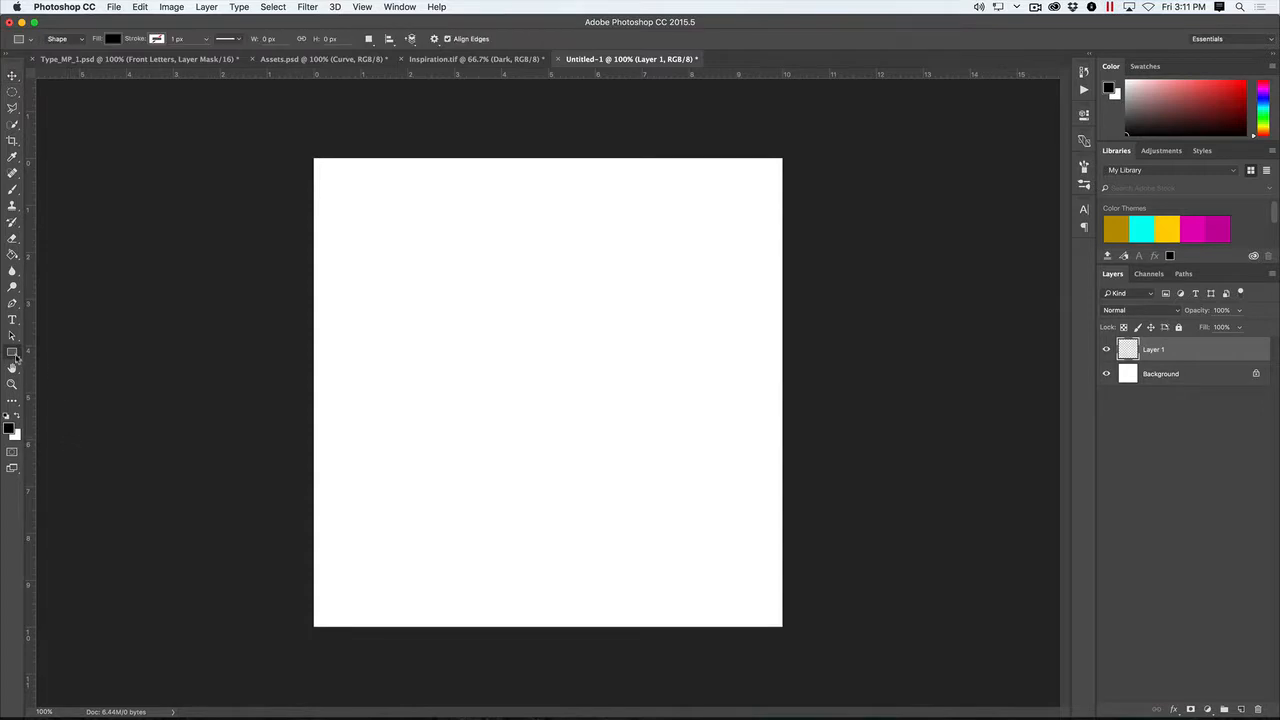
pyautogui.moveTo(16, 355); pyautogui.dragTo(72, 402)
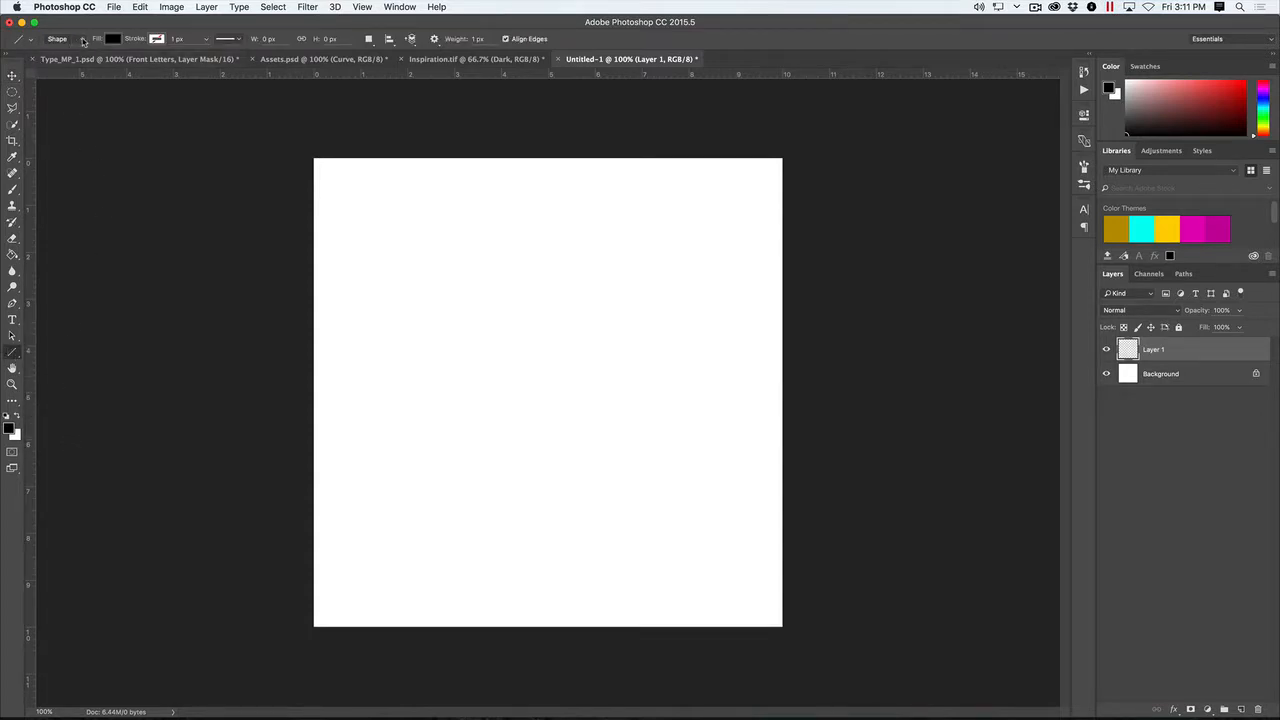
pyautogui.click(82, 41)
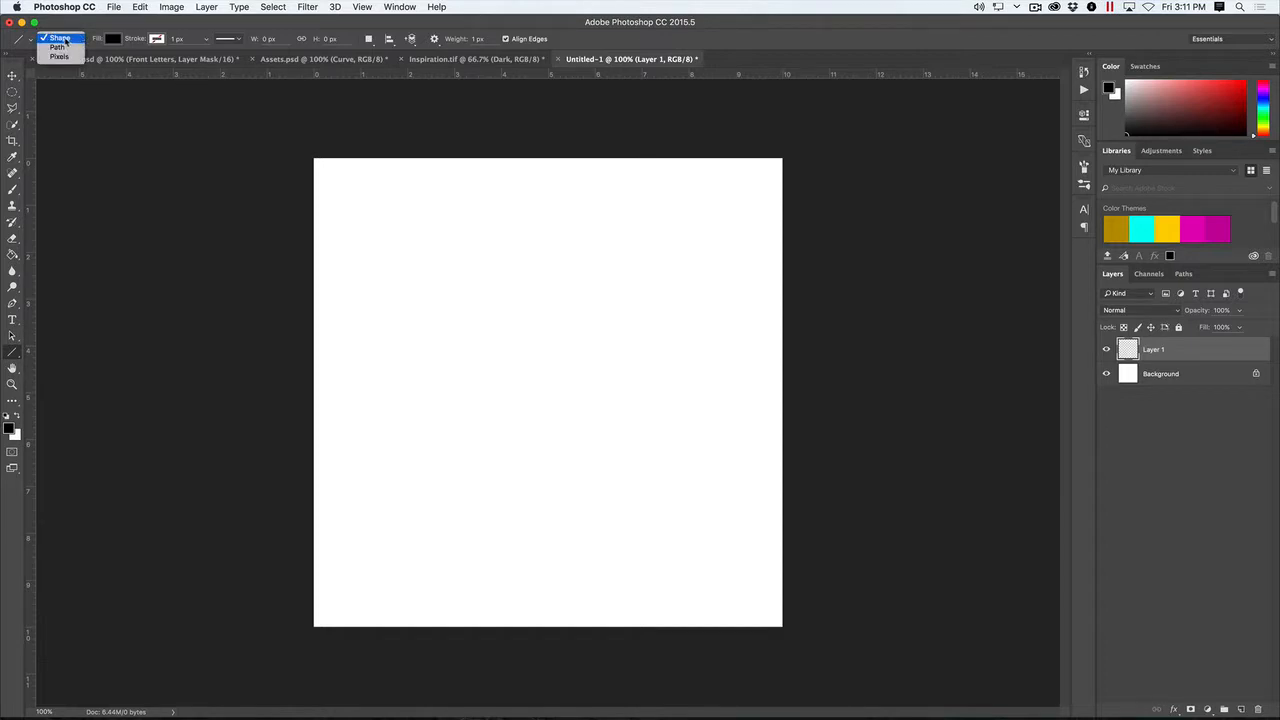
pyautogui.click(59, 56)
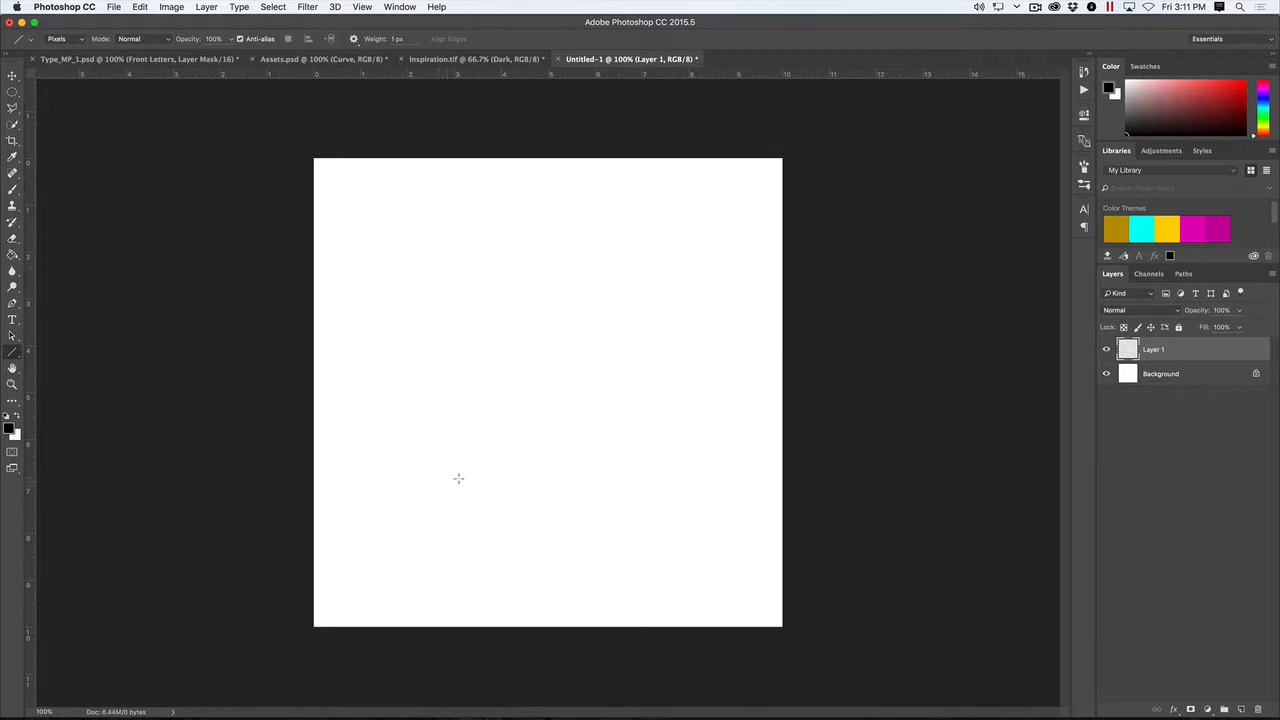
pyautogui.moveTo(458, 478)
pyautogui.mouseDown()
pyautogui.moveTo(460, 262)
pyautogui.moveTo(467, 449)
pyautogui.moveTo(475, 285)
pyautogui.moveTo(453, 345)
pyautogui.moveTo(453, 420)
pyautogui.mouseUp()
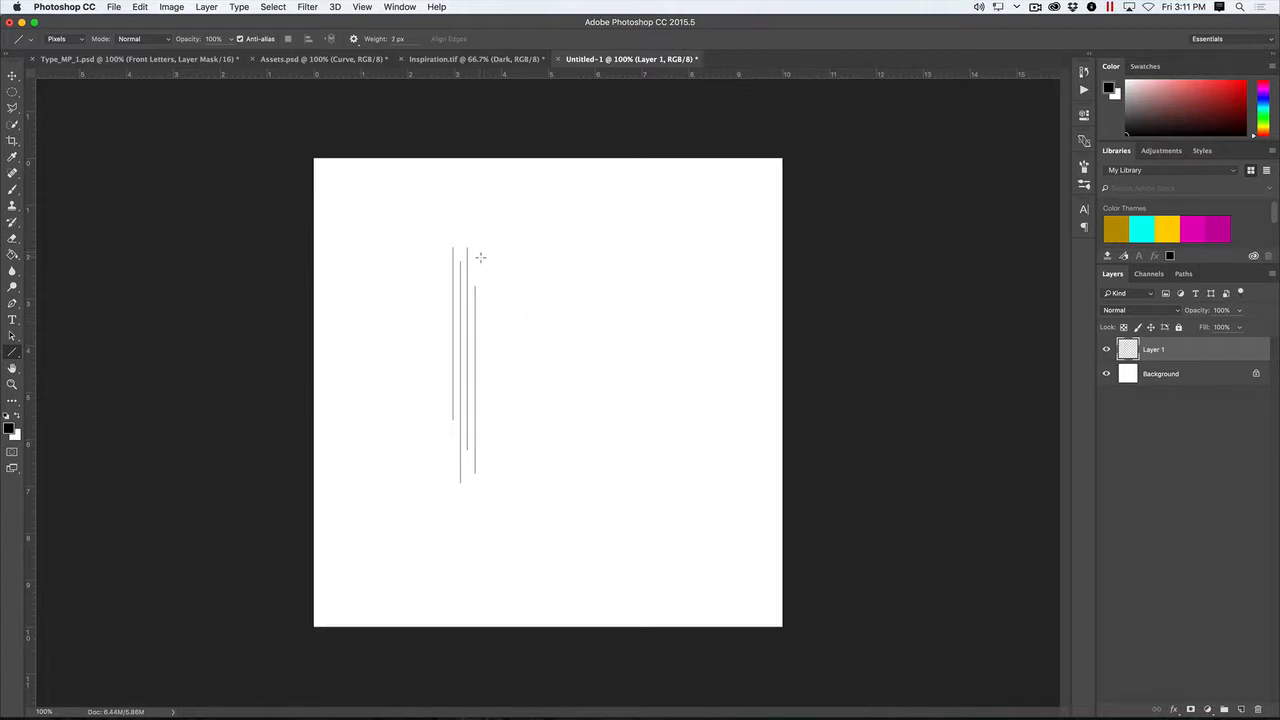
pyautogui.moveTo(480, 257); pyautogui.dragTo(481, 382)
pyautogui.moveTo(461, 253)
pyautogui.mouseDown()
pyautogui.moveTo(464, 455)
pyautogui.moveTo(456, 400)
pyautogui.moveTo(456, 368)
pyautogui.moveTo(471, 365)
pyautogui.moveTo(471, 502)
pyautogui.mouseUp()
pyautogui.moveTo(457, 344); pyautogui.dragTo(460, 208)
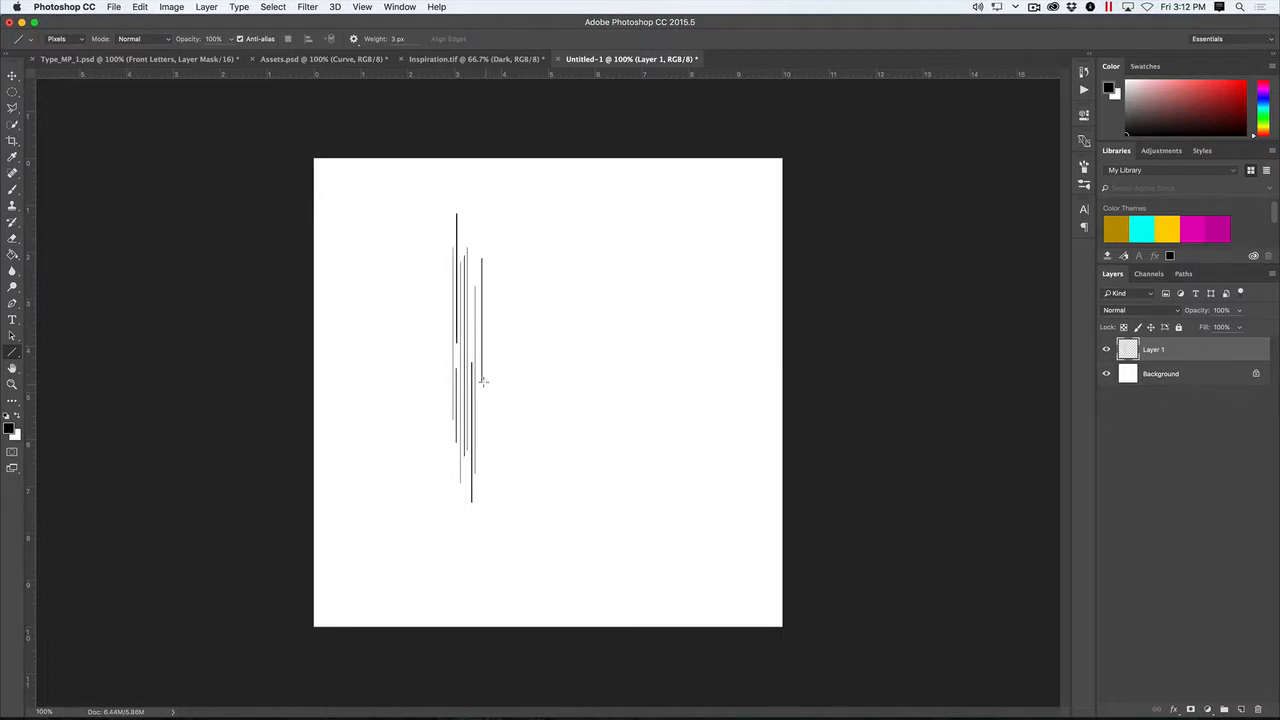
pyautogui.moveTo(485, 383); pyautogui.dragTo(486, 306)
pyautogui.moveTo(489, 368); pyautogui.dragTo(491, 531)
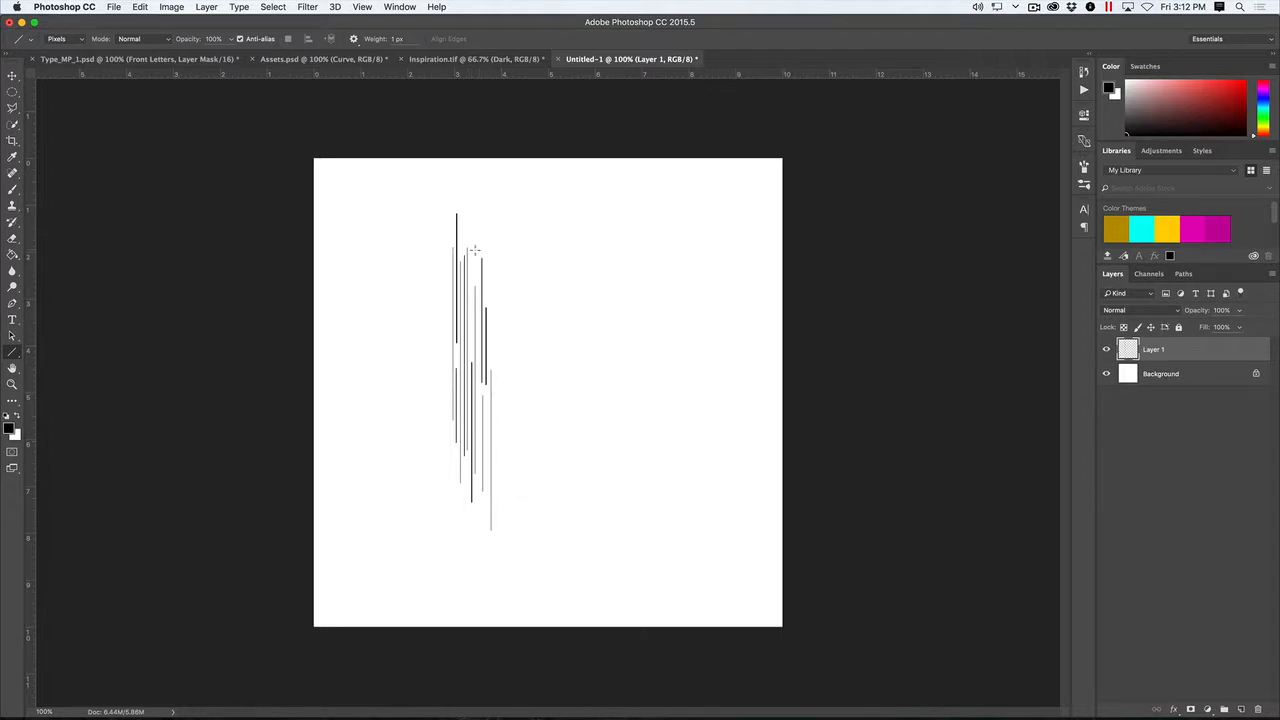
pyautogui.moveTo(477, 260); pyautogui.dragTo(477, 202)
# - Hide Layer 1 and draw five vertical lines of increasing weight and varied length on a new layer
pyautogui.click(1106, 349)
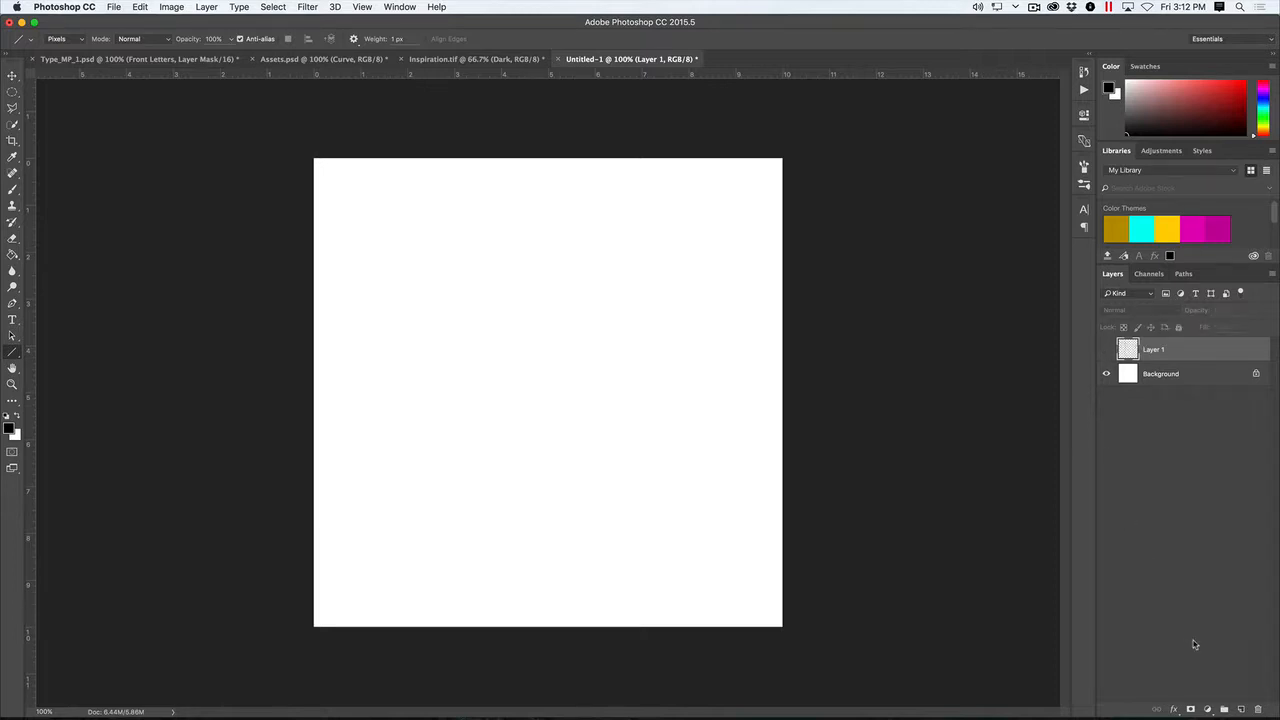
pyautogui.click(1241, 709)
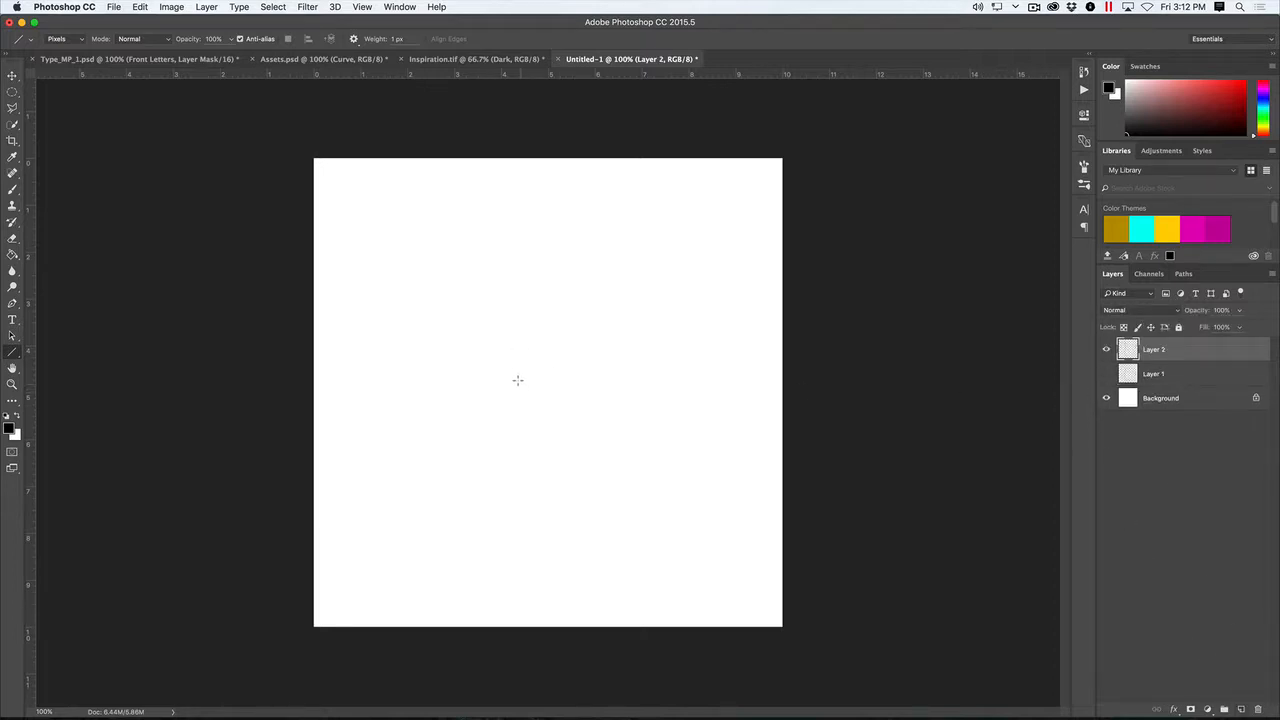
pyautogui.moveTo(487, 515); pyautogui.dragTo(490, 345)
pyautogui.press(']')
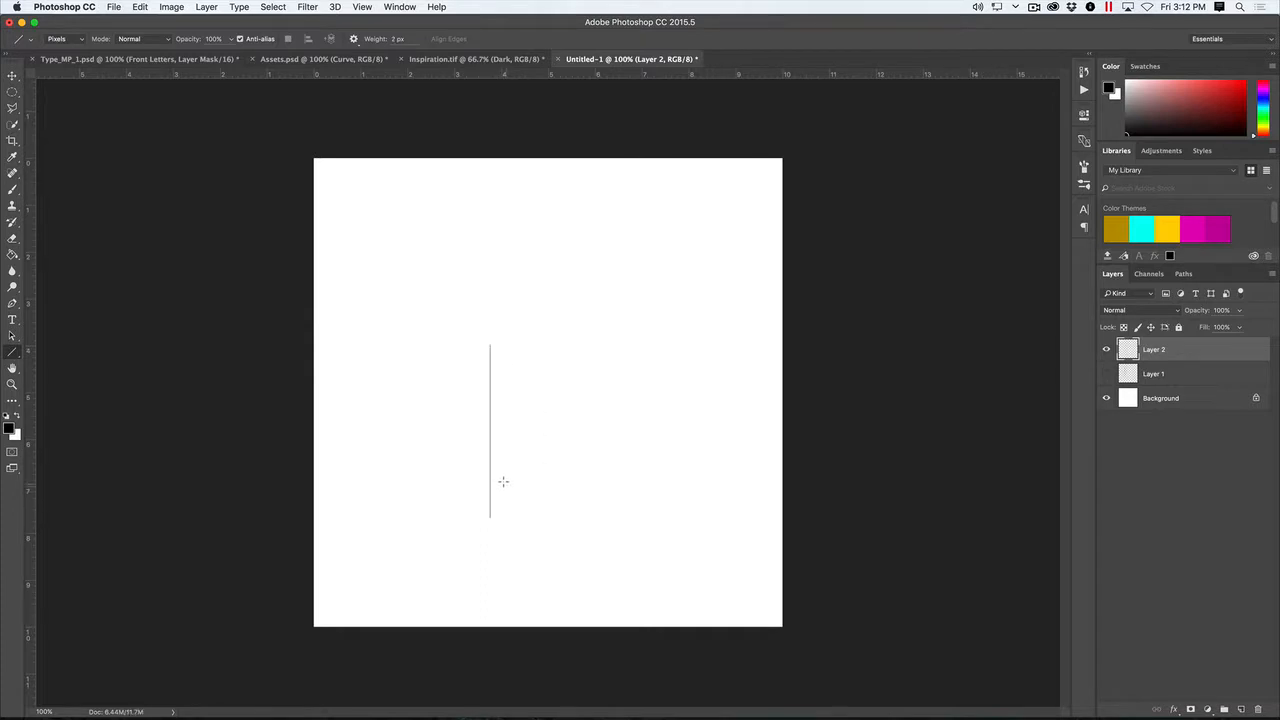
pyautogui.moveTo(496, 525); pyautogui.dragTo(499, 294)
pyautogui.press(']')
pyautogui.press(']')
pyautogui.moveTo(499, 519); pyautogui.dragTo(513, 327)
pyautogui.moveTo(482, 481); pyautogui.dragTo(483, 288)
pyautogui.moveTo(505, 344); pyautogui.dragTo(504, 265)
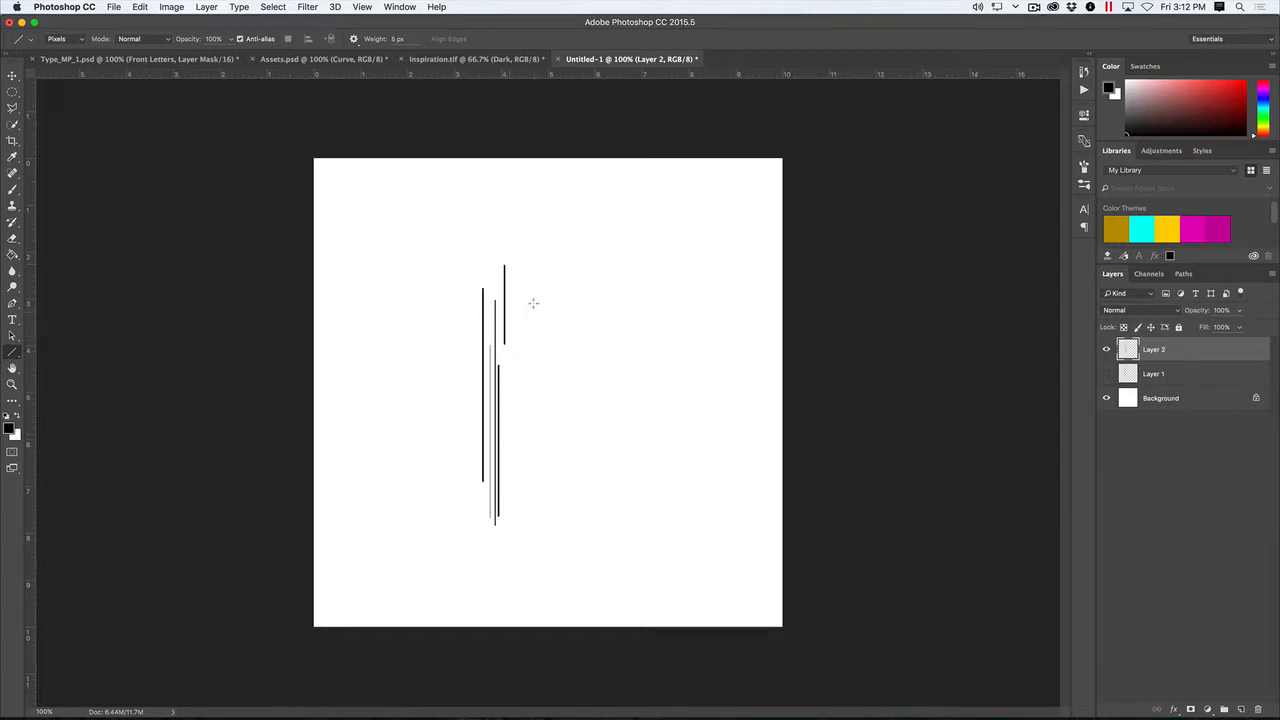
# - Paint scattered small black dots around the upper ends of the lines with the Brush tool
pyautogui.press('b')
pyautogui.moveTo(535, 357)
pyautogui.mouseDown()
pyautogui.moveTo(501, 361)
pyautogui.moveTo(544, 583)
pyautogui.moveTo(551, 343)
pyautogui.moveTo(420, 344)
pyautogui.mouseUp()
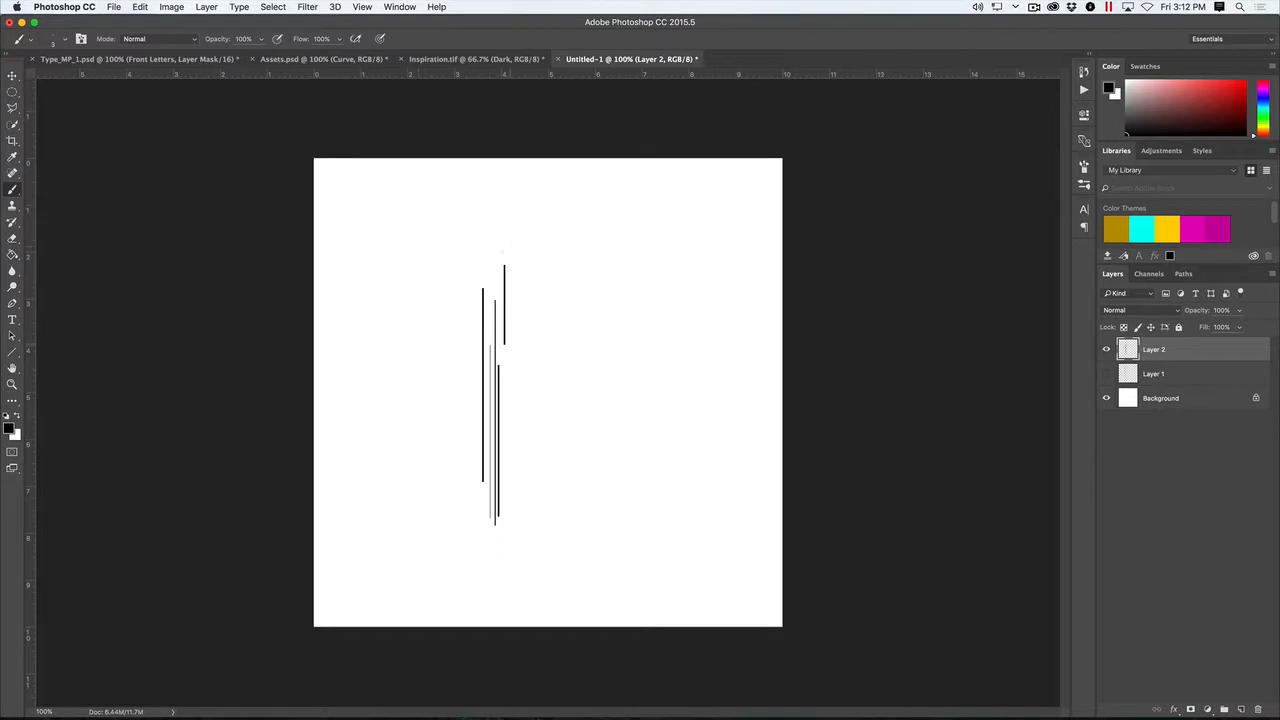
pyautogui.moveTo(497, 270); pyautogui.dragTo(494, 256)
pyautogui.press('v')
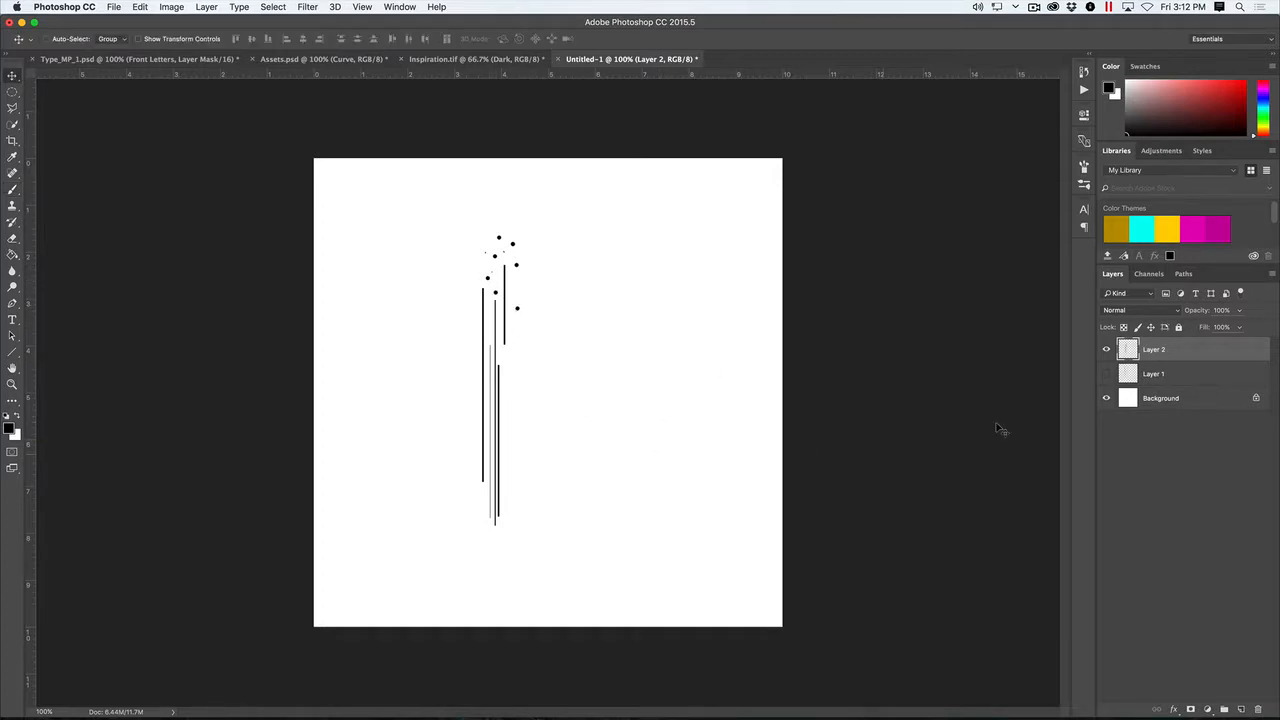
# - Hide Layer 2, add a new layer and outline a branching, three-pronged shape with the Polygonal Lasso tool
pyautogui.click(1106, 348)
pyautogui.click(1241, 708)
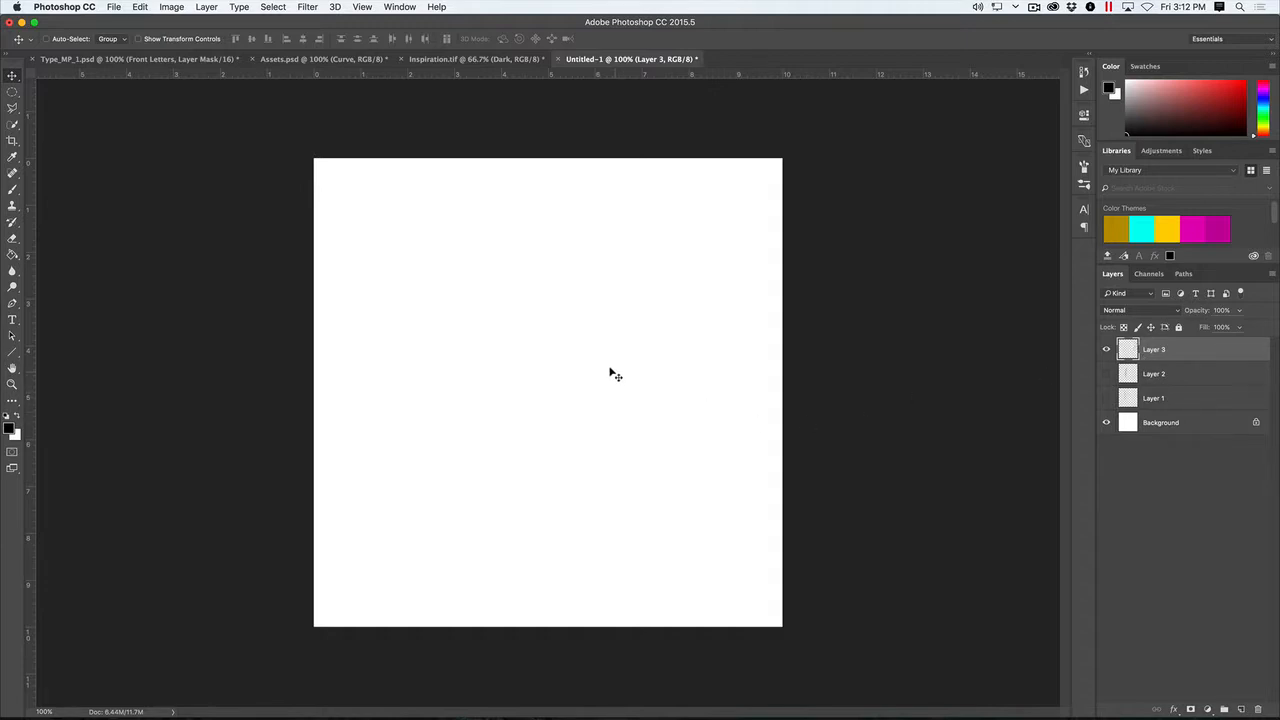
pyautogui.press('l')
pyautogui.click(12, 107)
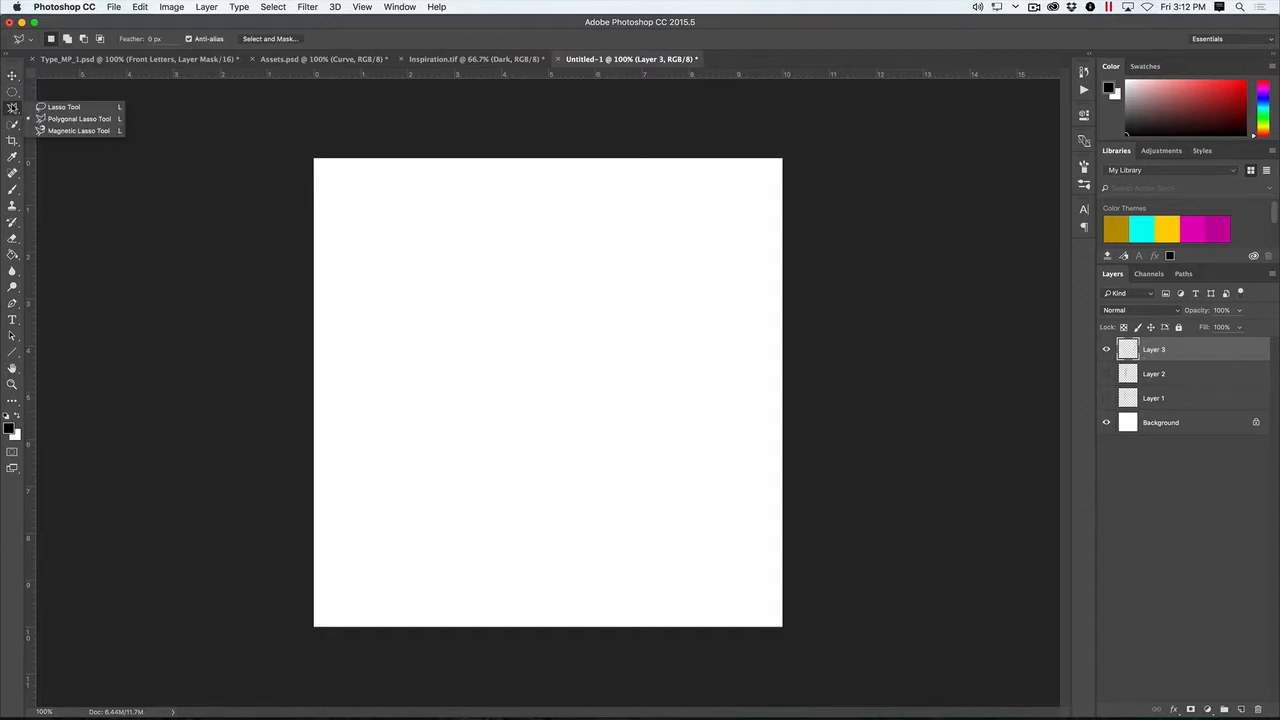
pyautogui.click(56, 120)
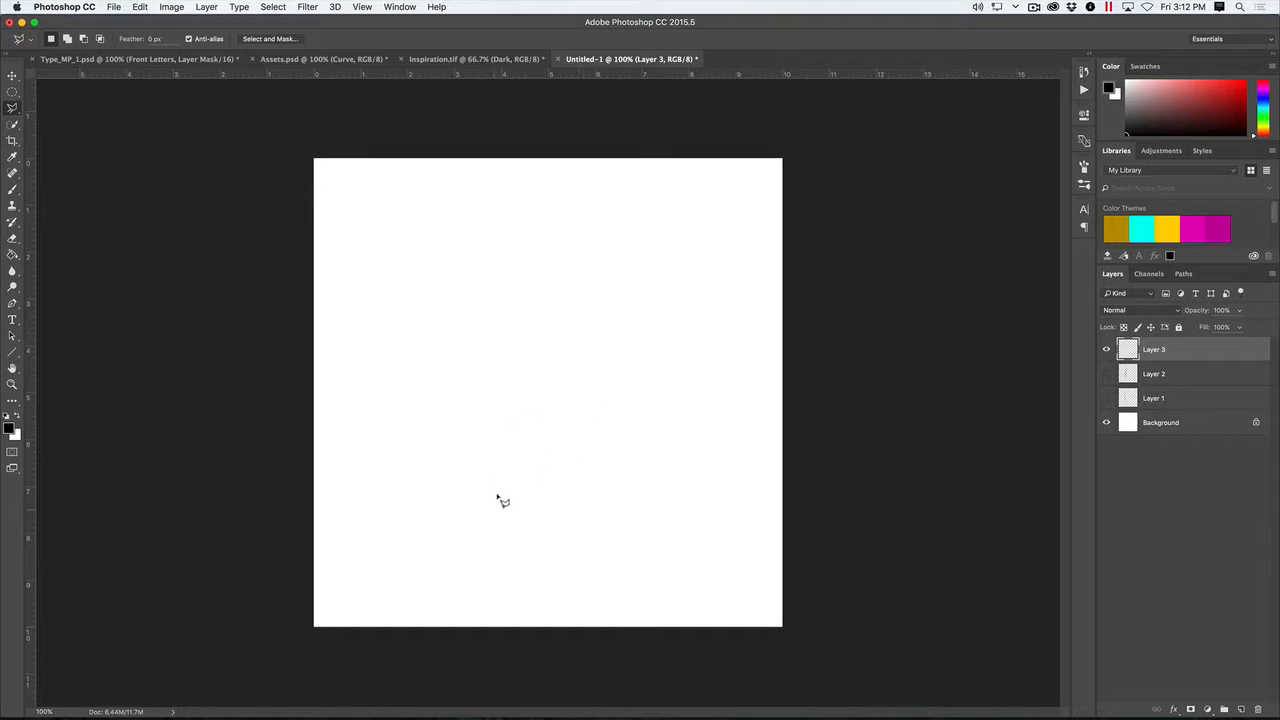
pyautogui.click(482, 496)
pyautogui.click(468, 358)
pyautogui.click(474, 320)
pyautogui.click(480, 233)
pyautogui.click(485, 291)
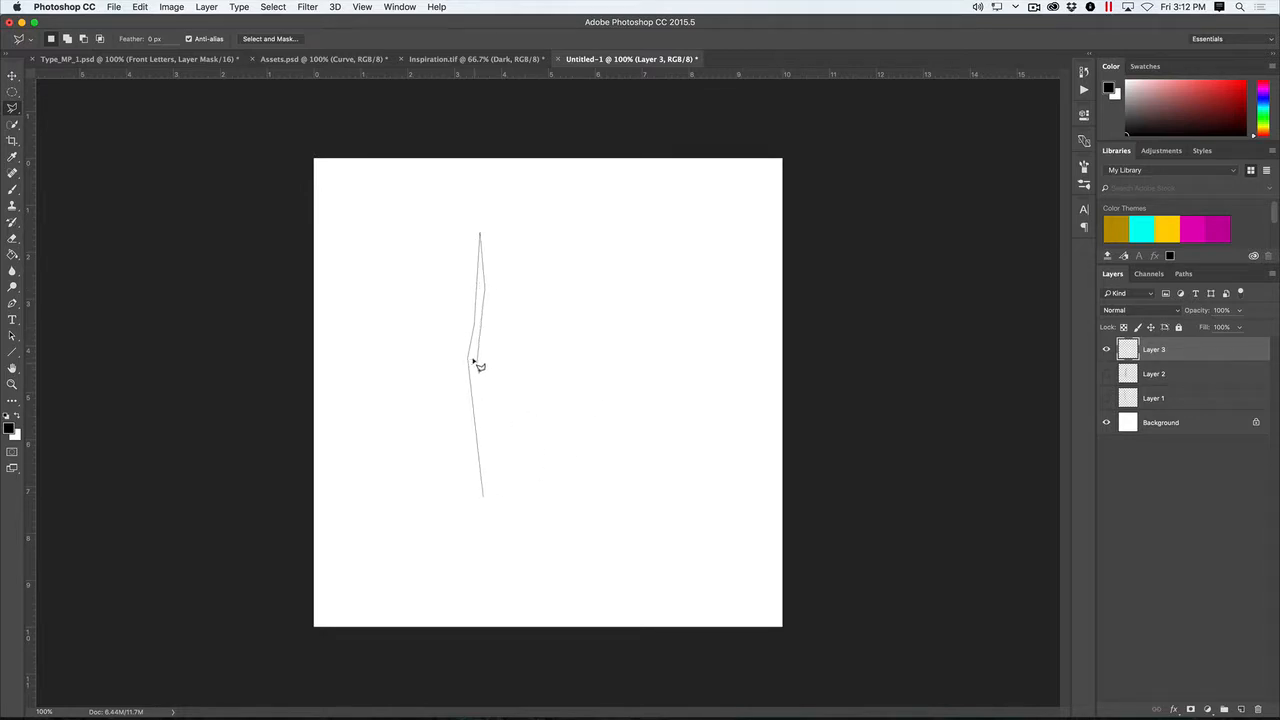
pyautogui.click(477, 360)
pyautogui.click(496, 469)
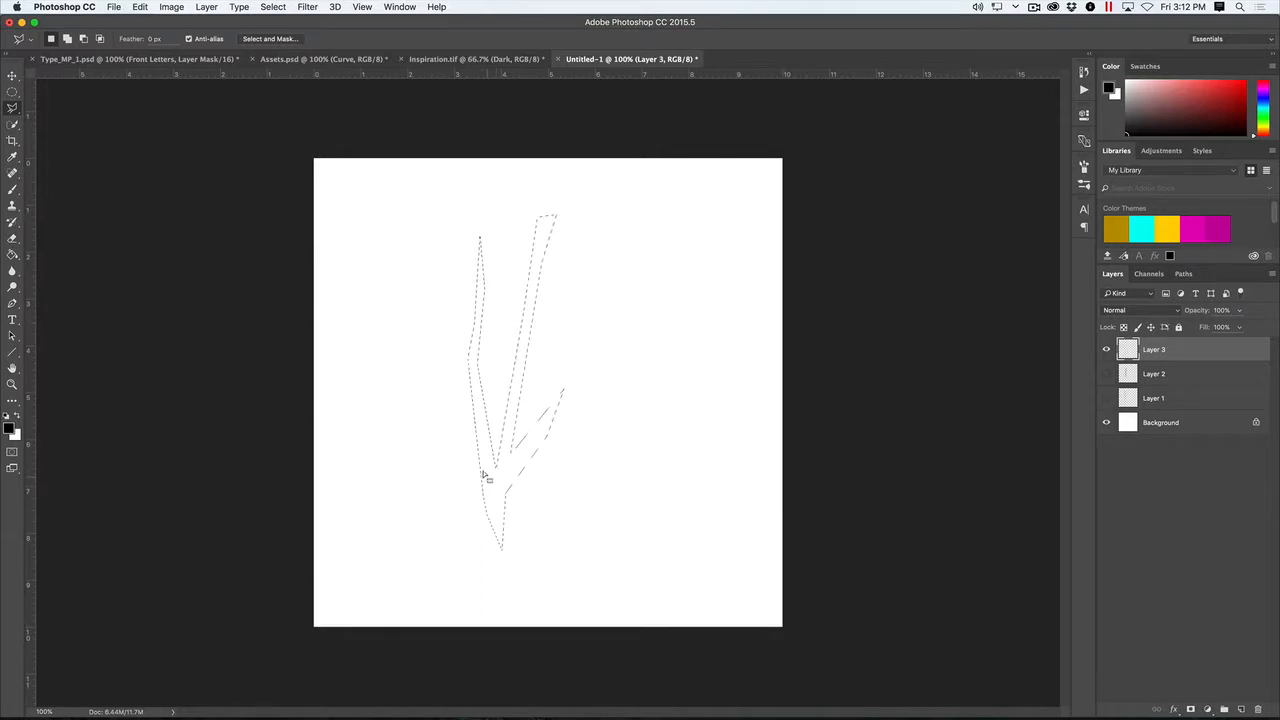
# - Paint the branching selection black with rough strokes of the 24 px textured brush, enlarging it to 175 px, and deselect
pyautogui.press('b')
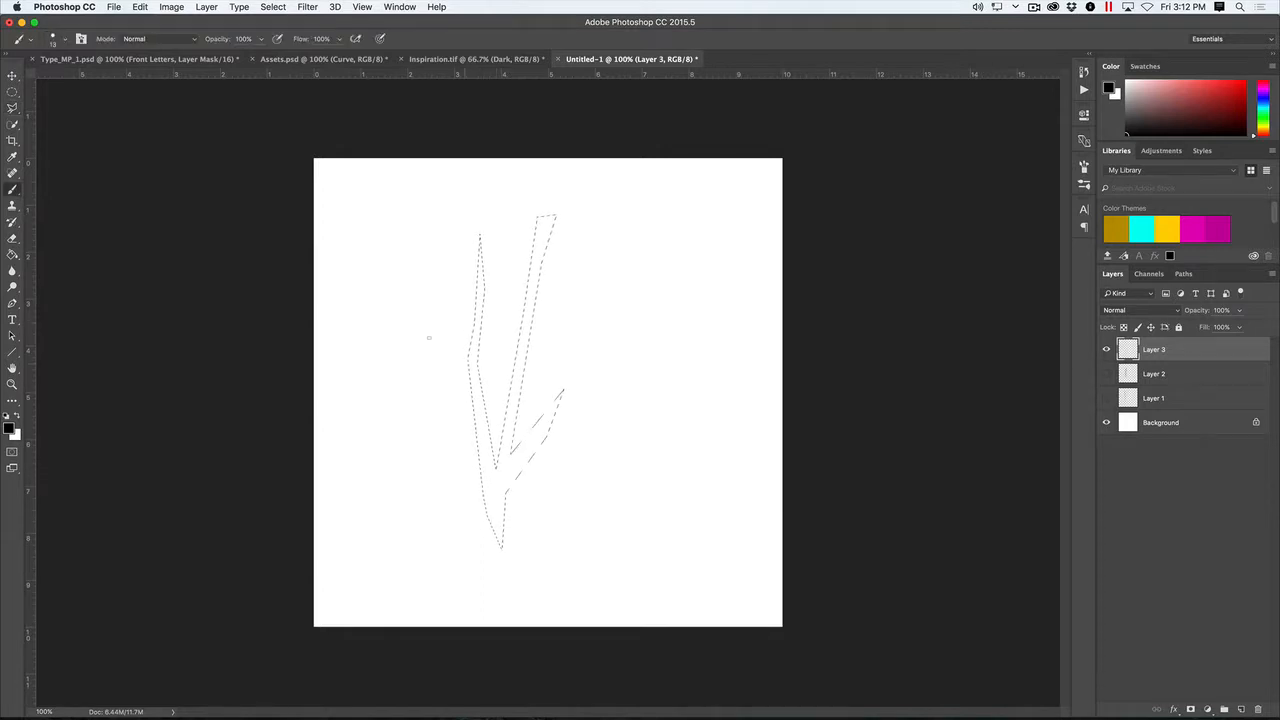
pyautogui.click(62, 42)
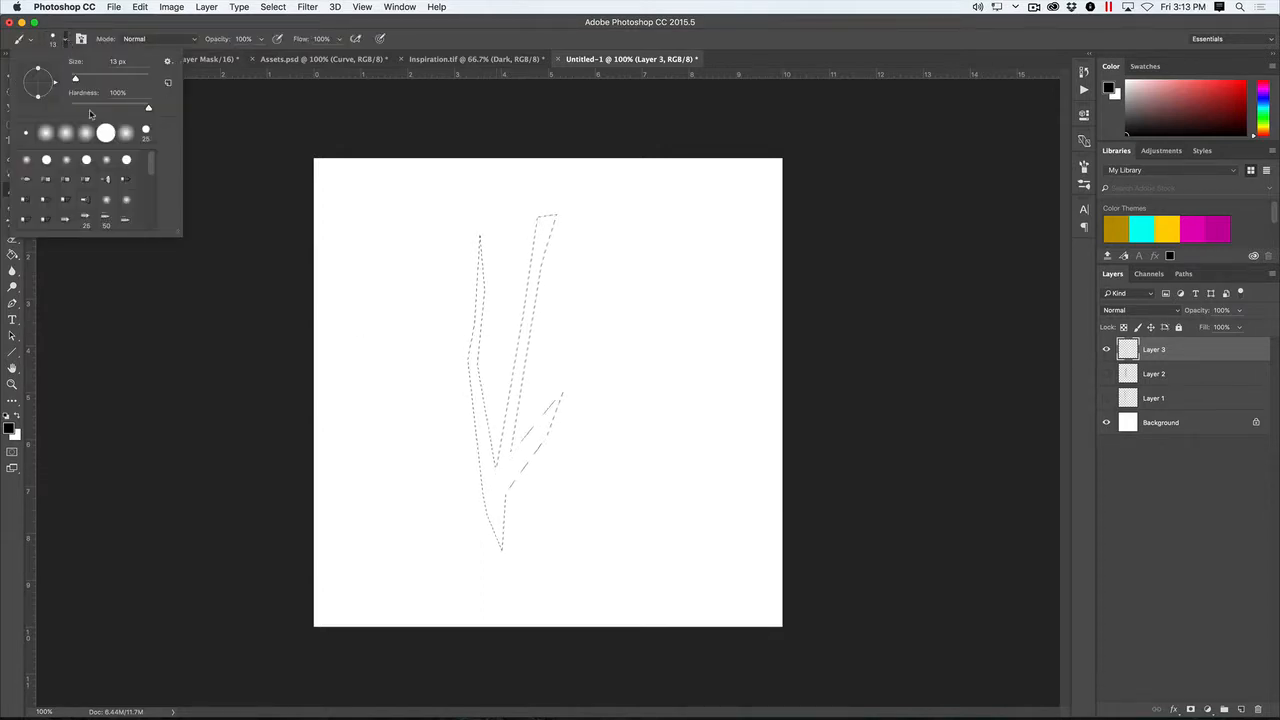
pyautogui.moveTo(180, 234)
pyautogui.mouseDown()
pyautogui.moveTo(266, 500)
pyautogui.moveTo(300, 548)
pyautogui.moveTo(282, 496)
pyautogui.mouseUp()
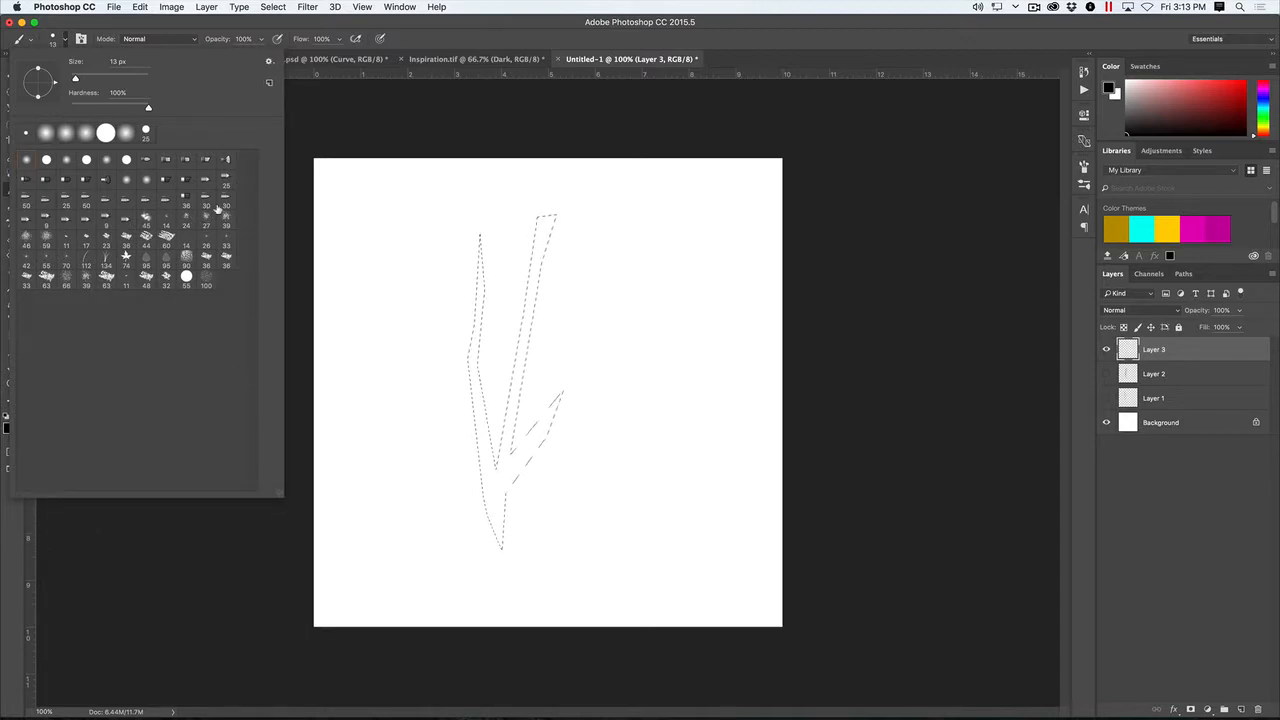
pyautogui.click(186, 216)
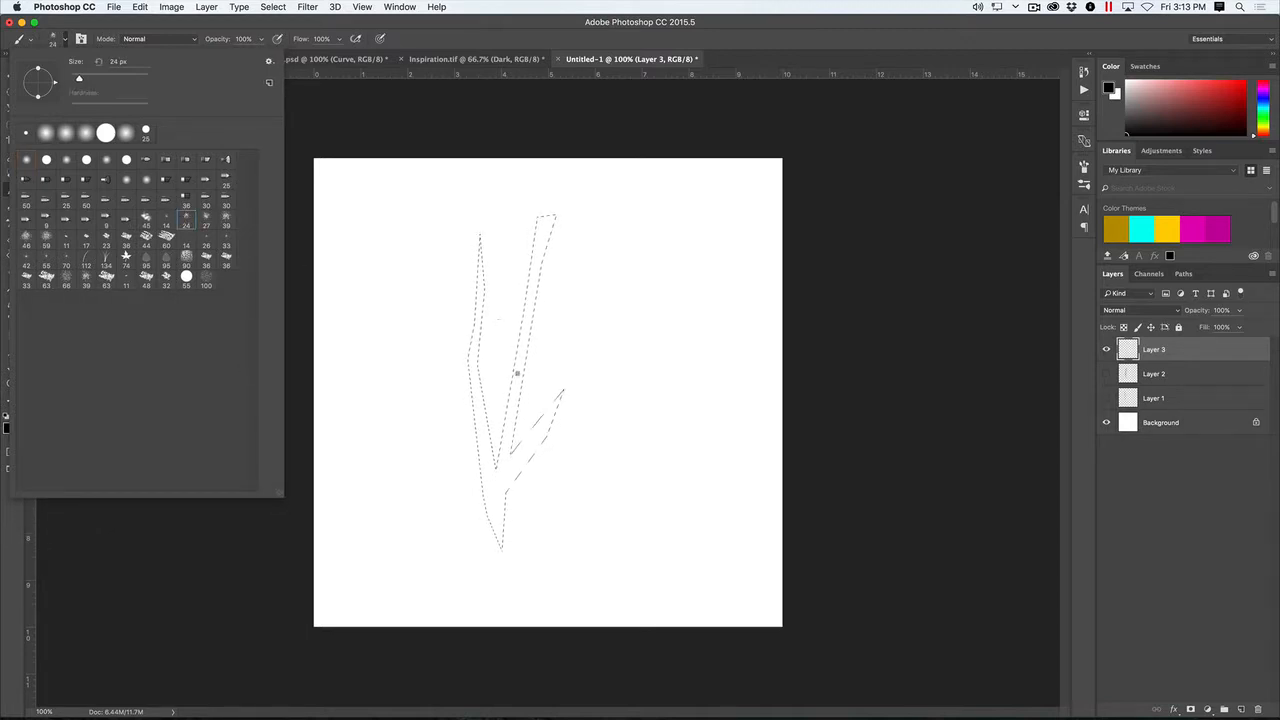
pyautogui.moveTo(518, 404)
pyautogui.mouseDown()
pyautogui.moveTo(480, 446)
pyautogui.moveTo(475, 496)
pyautogui.moveTo(491, 492)
pyautogui.moveTo(498, 535)
pyautogui.mouseUp()
pyautogui.moveTo(516, 392); pyautogui.dragTo(471, 404)
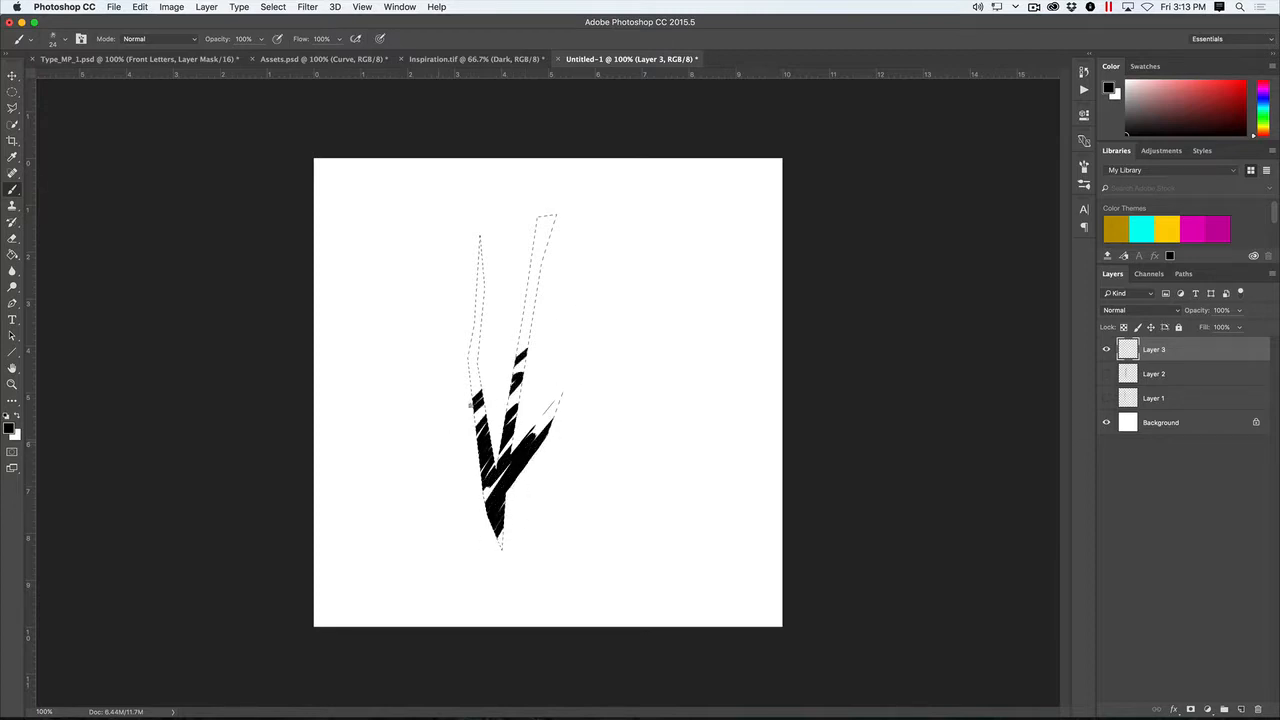
pyautogui.keyDown('ctrl'); pyautogui.keyDown('alt'); pyautogui.moveTo(528, 350); pyautogui.dragTo(575, 349); pyautogui.keyUp('alt'); pyautogui.keyUp('ctrl')
pyautogui.moveTo(470, 336); pyautogui.dragTo(602, 248)
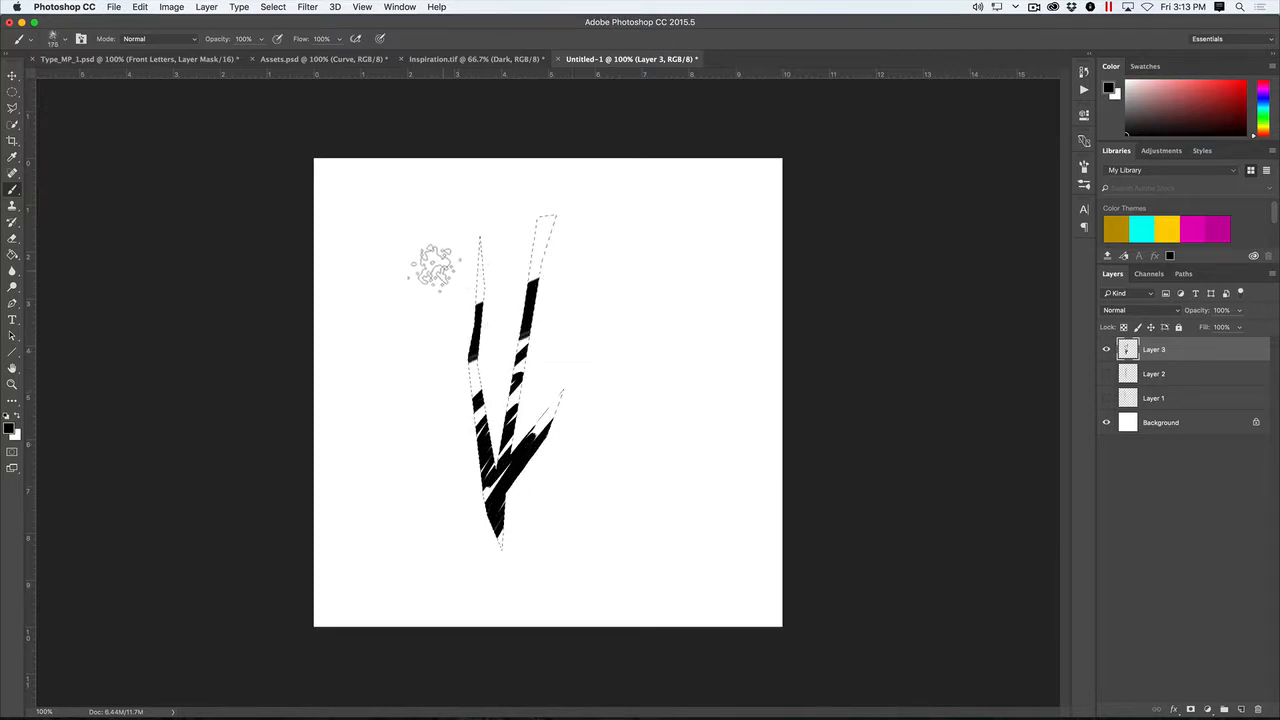
pyautogui.moveTo(436, 266); pyautogui.dragTo(653, 187)
pyautogui.moveTo(457, 387); pyautogui.dragTo(594, 343)
pyautogui.moveTo(496, 438); pyautogui.dragTo(620, 371)
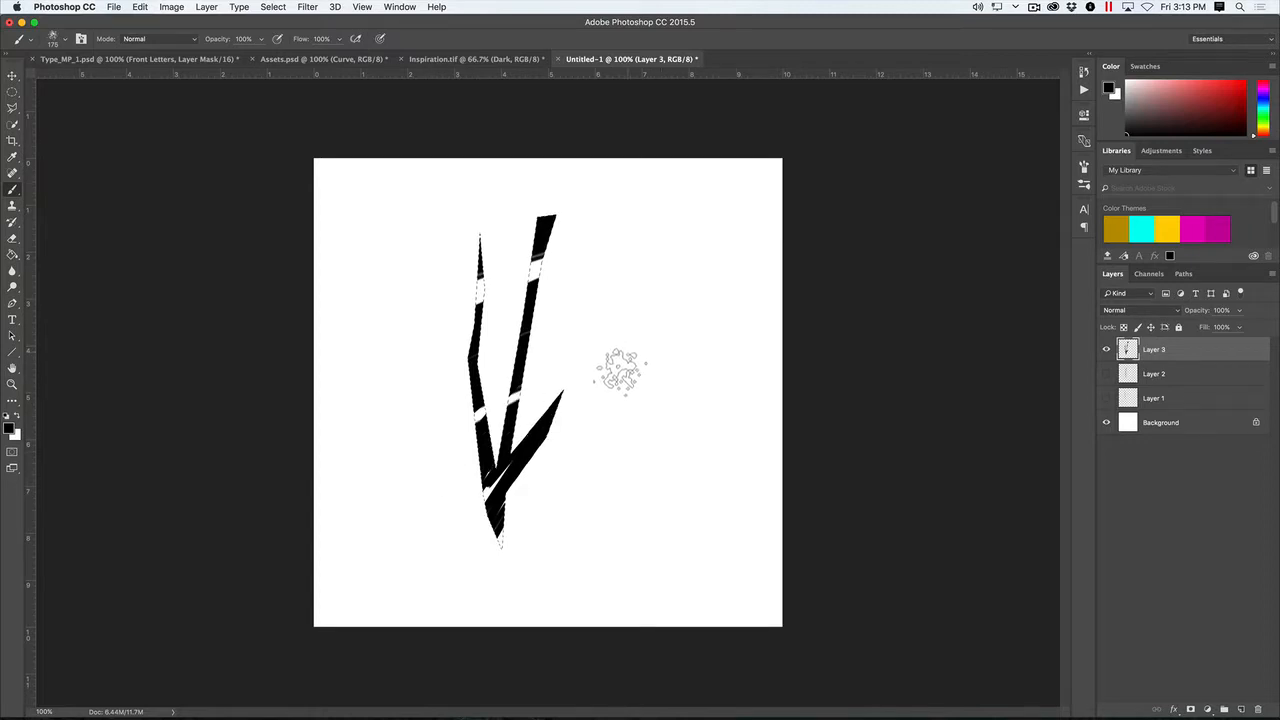
pyautogui.press('super+d')
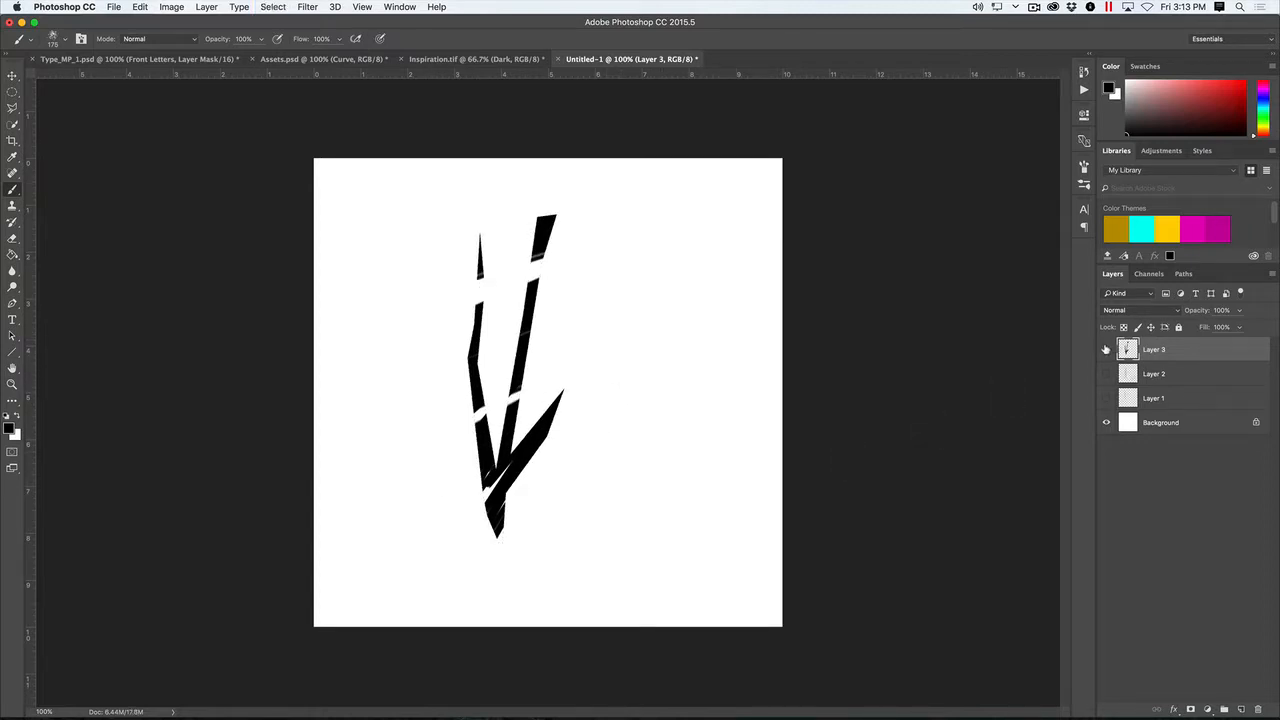
# - Hide Layer 3, add a new layer and outline a bent, downward-pointing arrow shape with the Polygonal Lasso tool
pyautogui.click(1106, 349)
pyautogui.click(1241, 709)
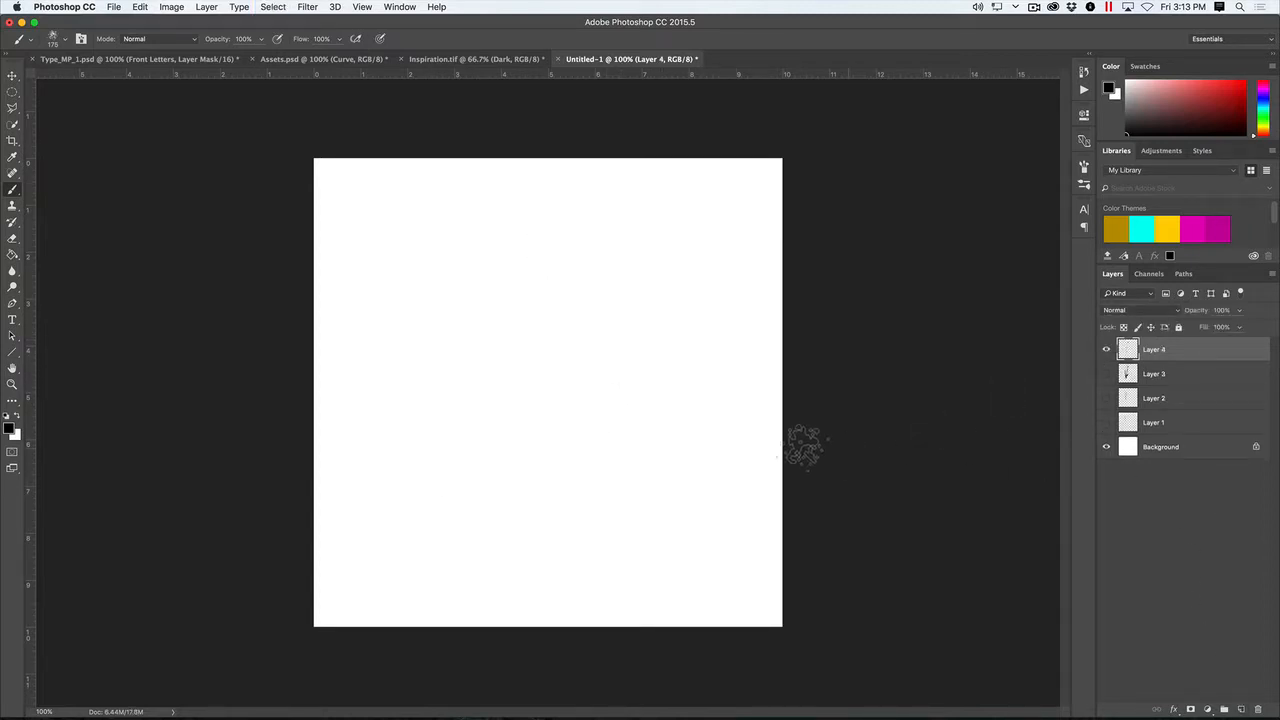
pyautogui.press('l')
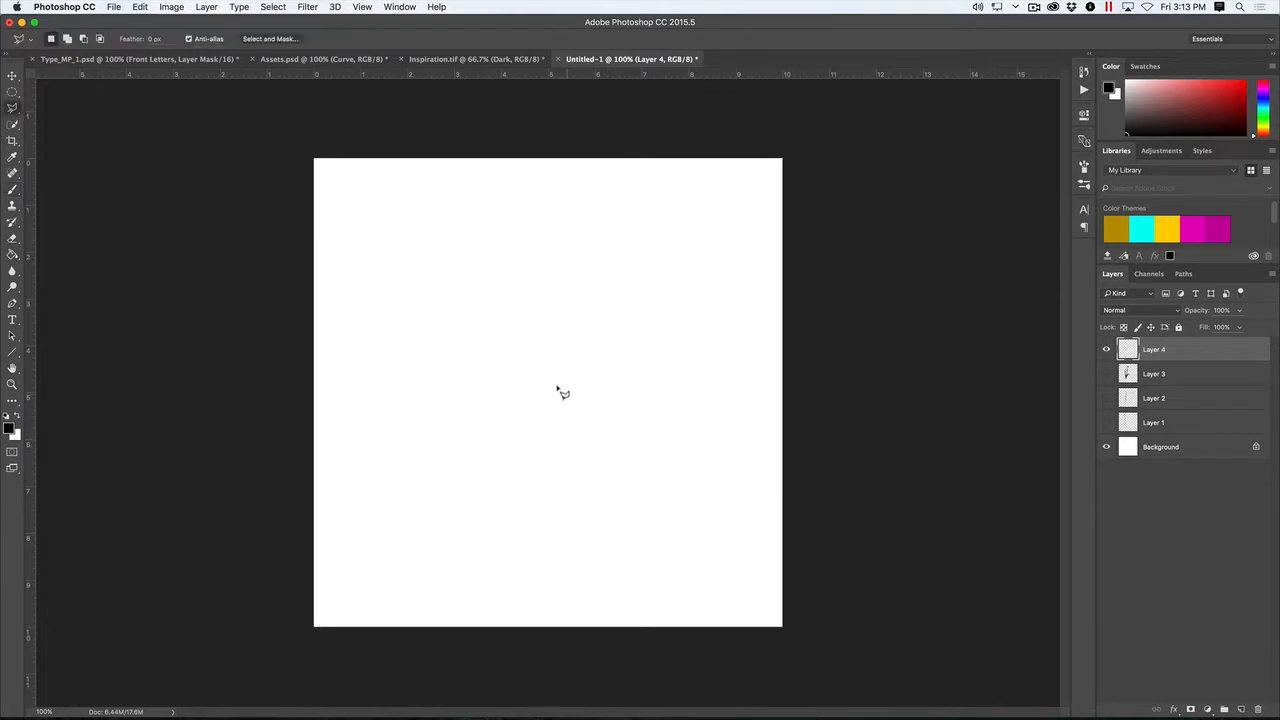
pyautogui.click(465, 534)
pyautogui.click(427, 420)
pyautogui.click(457, 462)
pyautogui.click(480, 298)
pyautogui.click(589, 201)
pyautogui.click(505, 298)
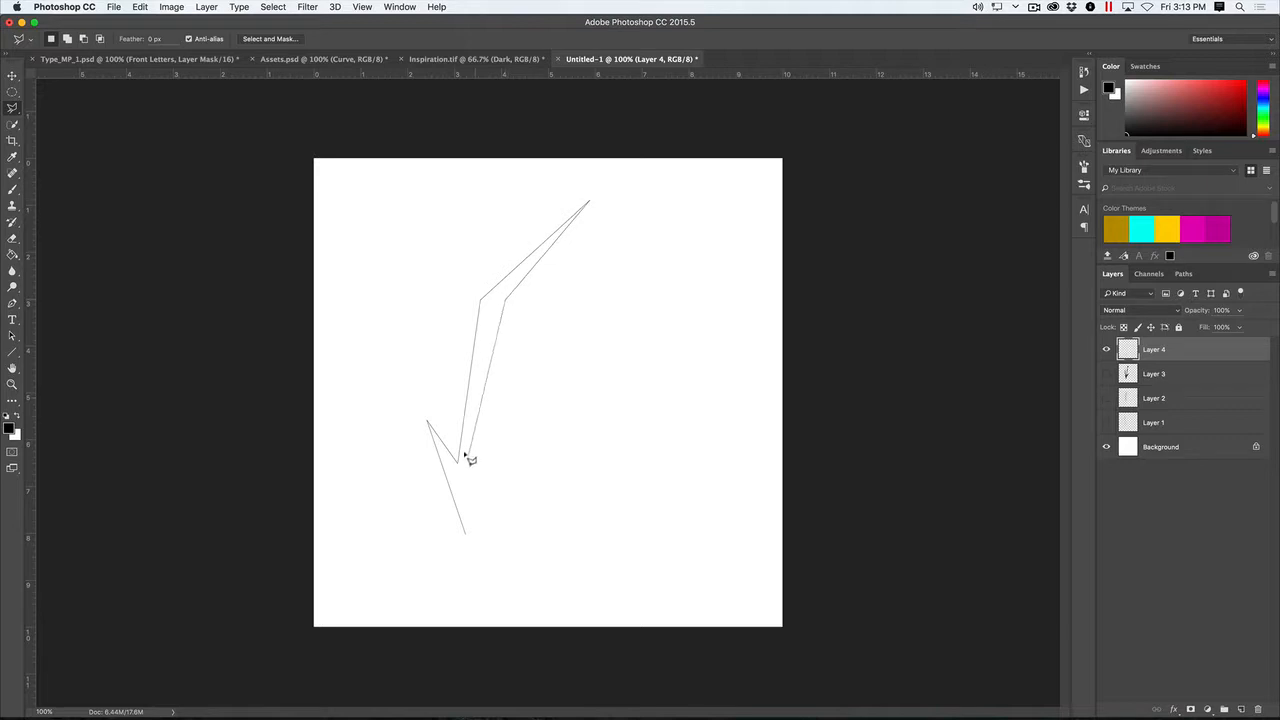
pyautogui.click(467, 460)
pyautogui.click(541, 432)
pyautogui.click(465, 532)
# - Paint the arrow-shaped selection with black strokes of the 90 px textured brush, leaving a rough grain
pyautogui.press('b')
pyautogui.click(65, 40)
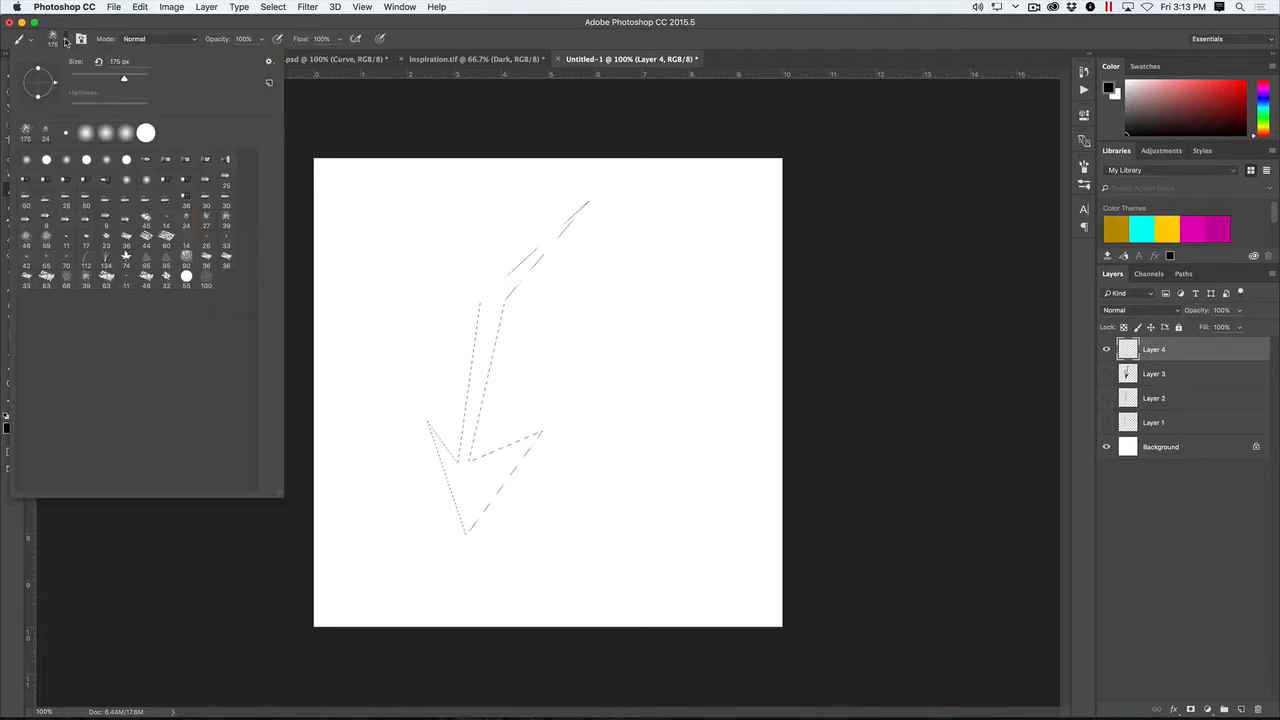
pyautogui.click(186, 256)
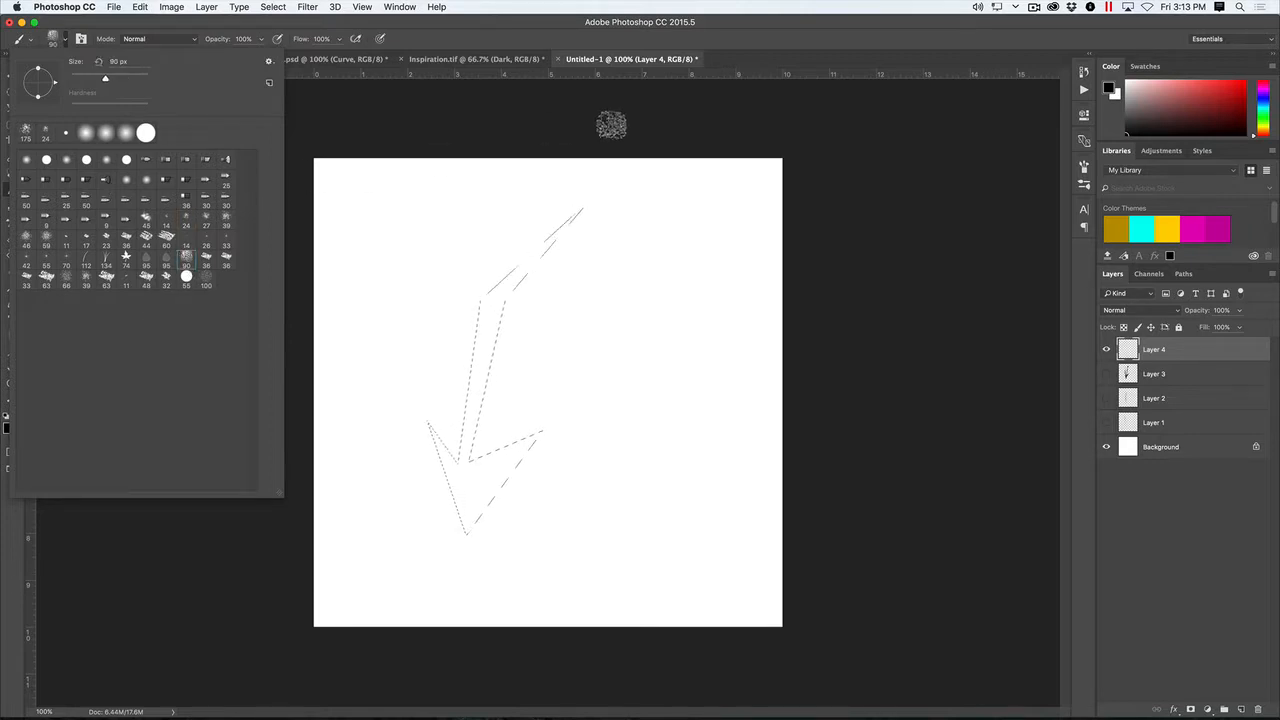
pyautogui.click(591, 117)
pyautogui.moveTo(580, 210)
pyautogui.mouseDown()
pyautogui.moveTo(543, 229)
pyautogui.moveTo(490, 312)
pyautogui.moveTo(460, 468)
pyautogui.moveTo(465, 525)
pyautogui.moveTo(540, 433)
pyautogui.mouseUp()
pyautogui.moveTo(562, 236); pyautogui.dragTo(600, 186)
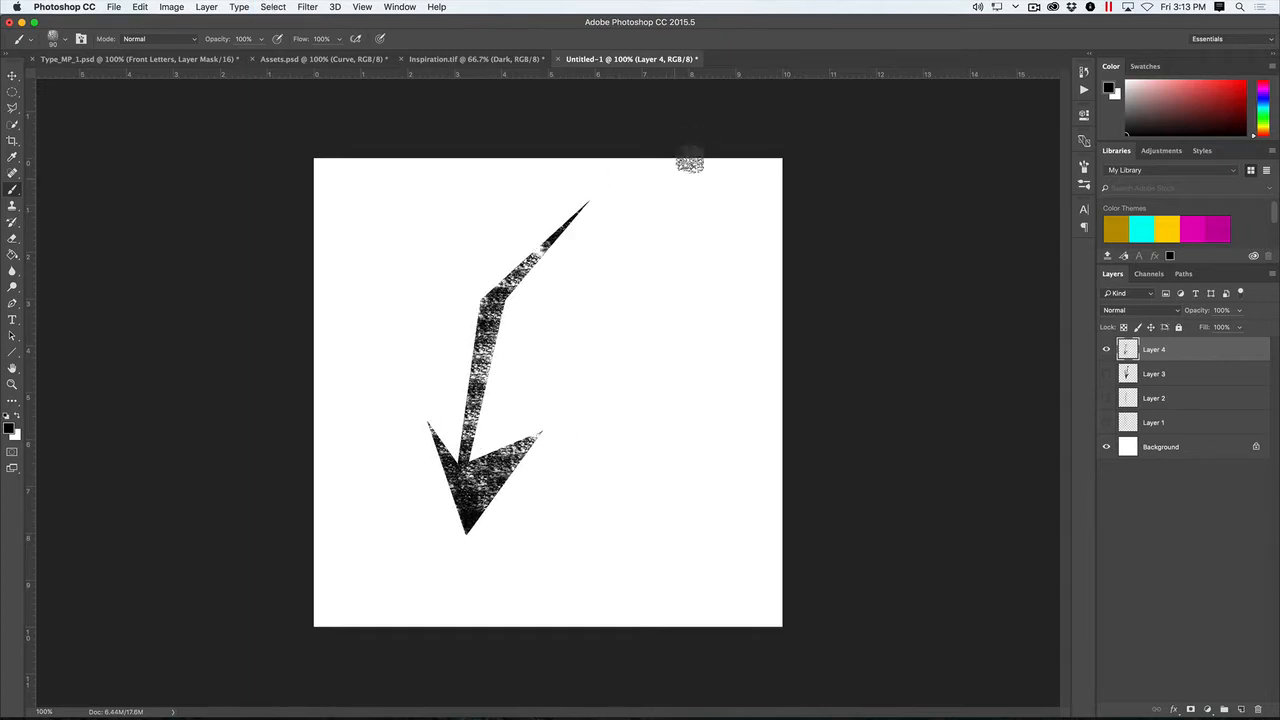
# - Hide Layer 4 and add a new empty layer above it
pyautogui.click(1106, 349)
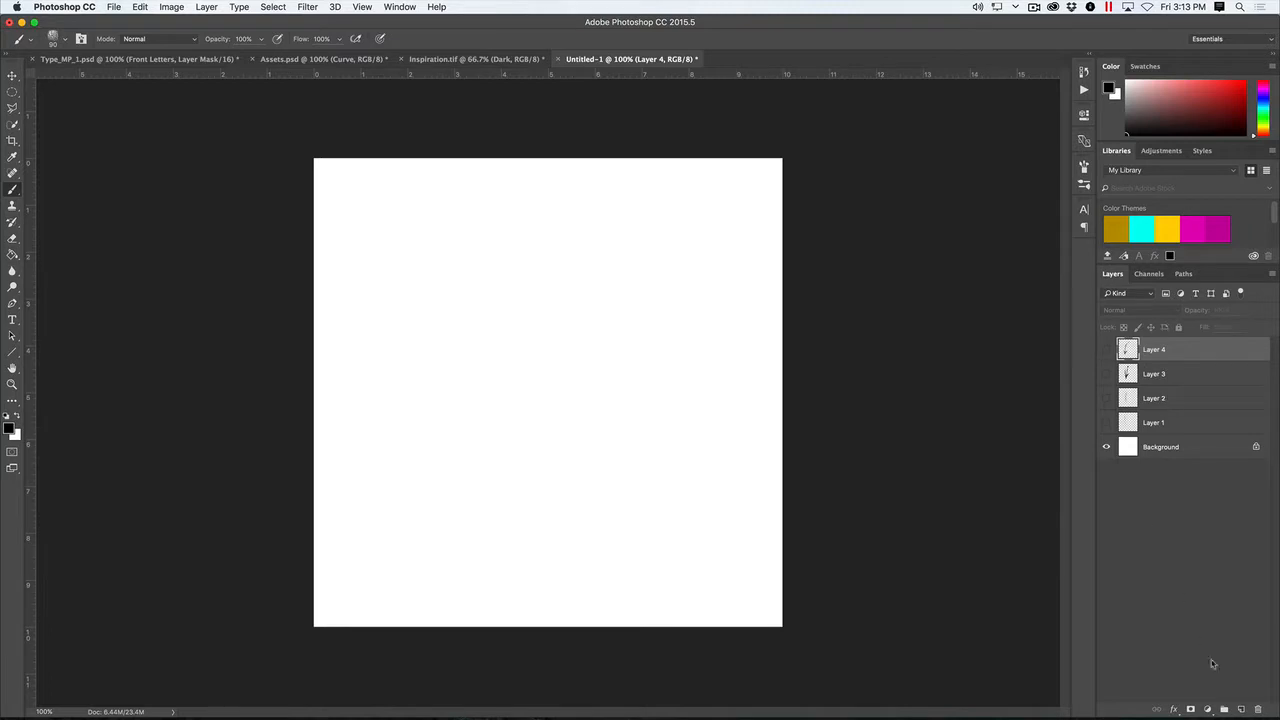
pyautogui.click(1240, 707)
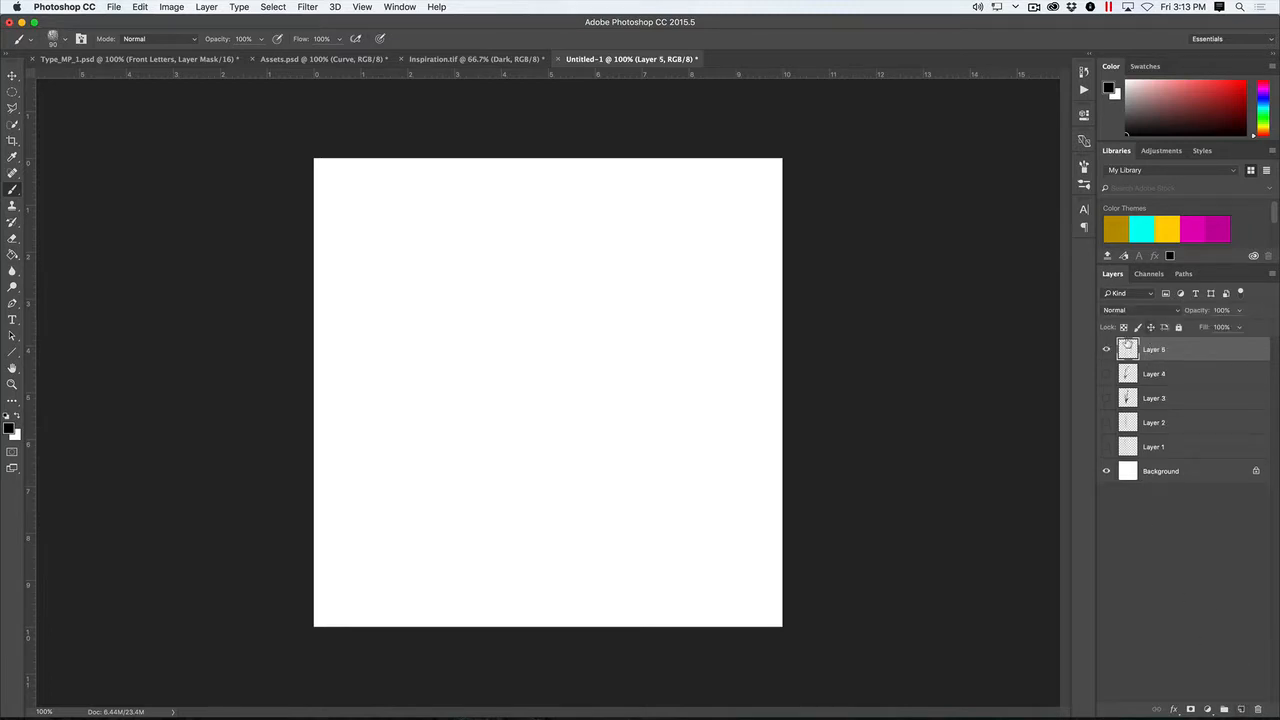
# - Outline a forked shape with two uneven prongs and a pointed base on Layer 5 using the Polygonal Lasso tool
pyautogui.press('l')
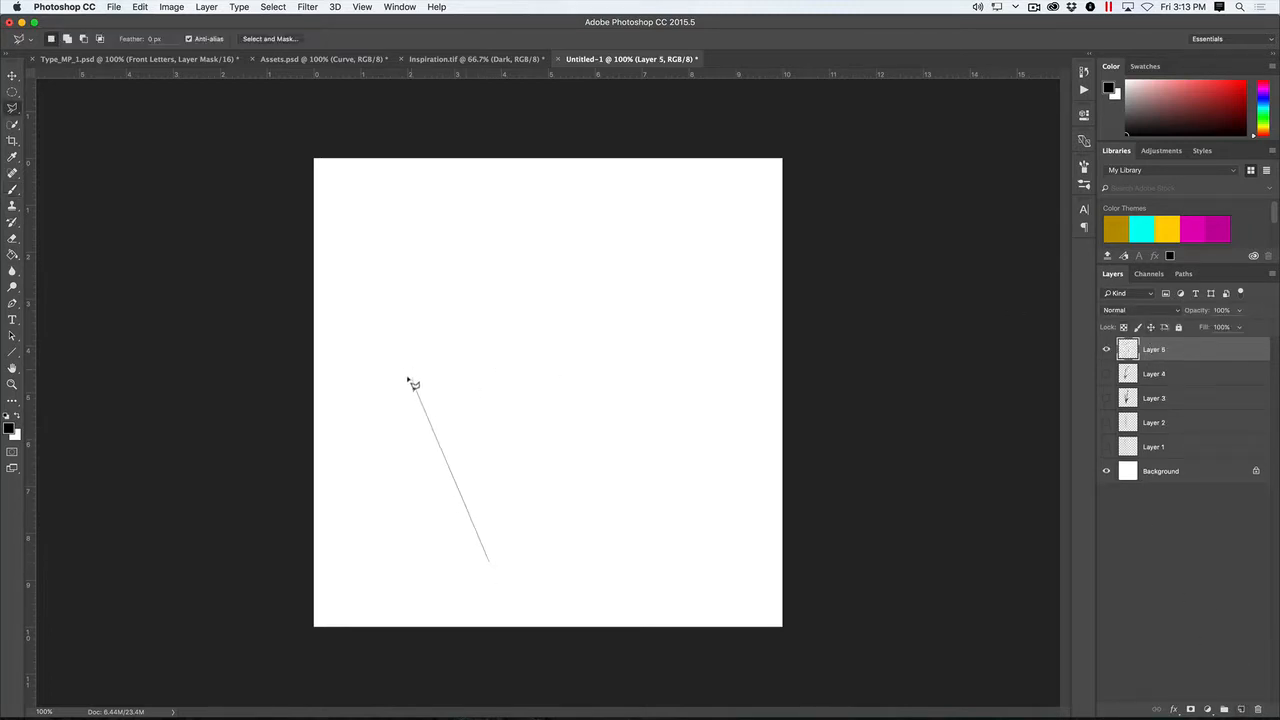
pyautogui.click(413, 380)
pyautogui.click(428, 258)
pyautogui.click(523, 195)
pyautogui.click(560, 275)
pyautogui.click(522, 345)
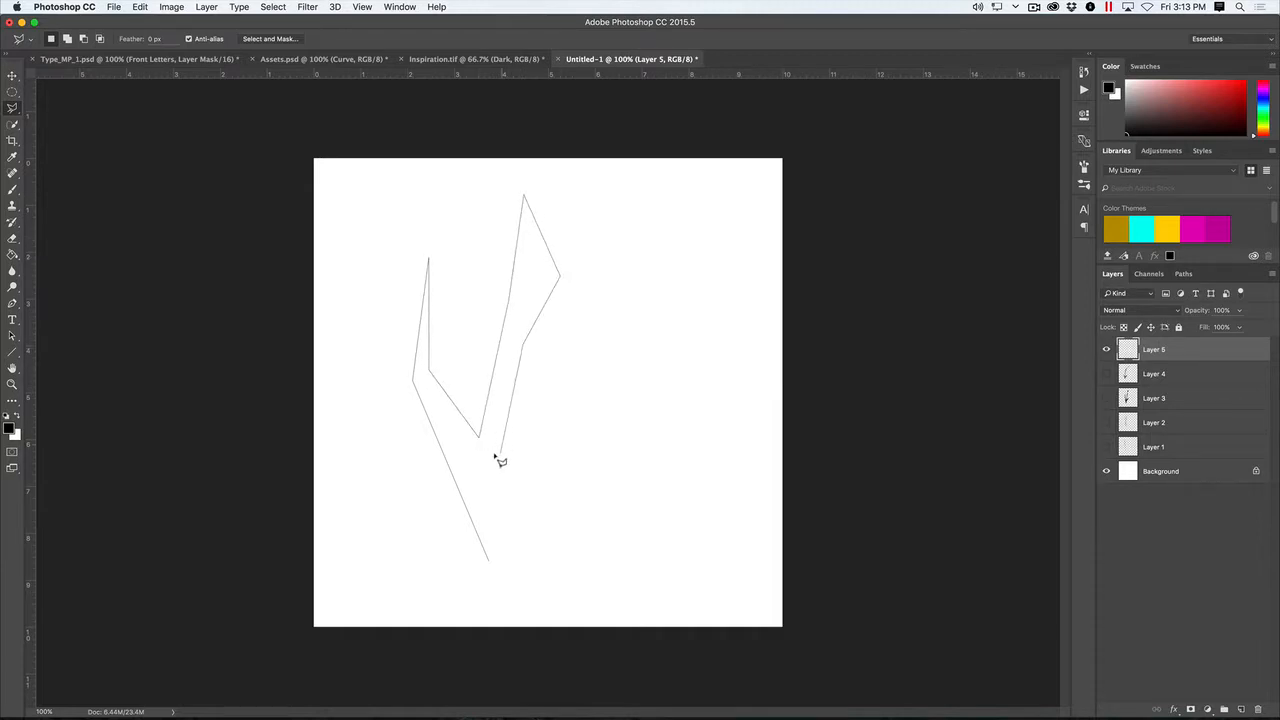
pyautogui.click(500, 455)
pyautogui.click(488, 562)
# - Paint the forked selection with black strokes of the 39 px textured brush enlarged to 175 px, leaving a speckled grain, and deselect
pyautogui.press('b')
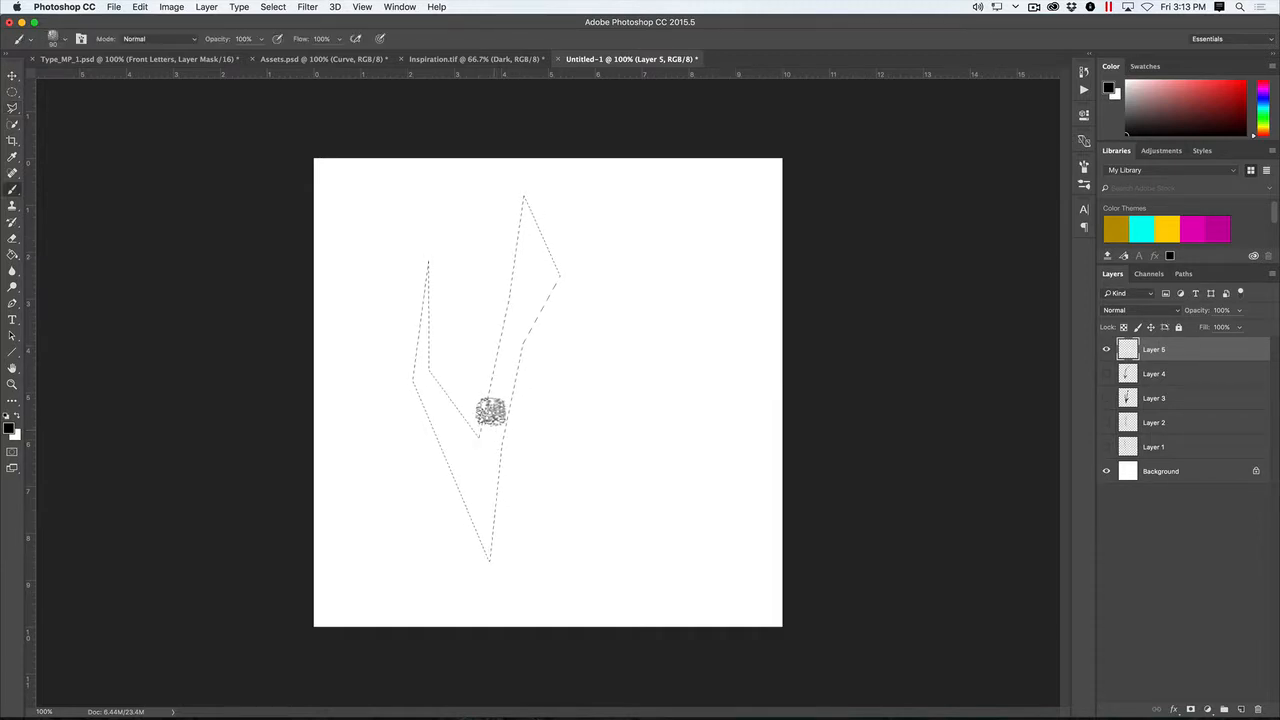
pyautogui.click(60, 39)
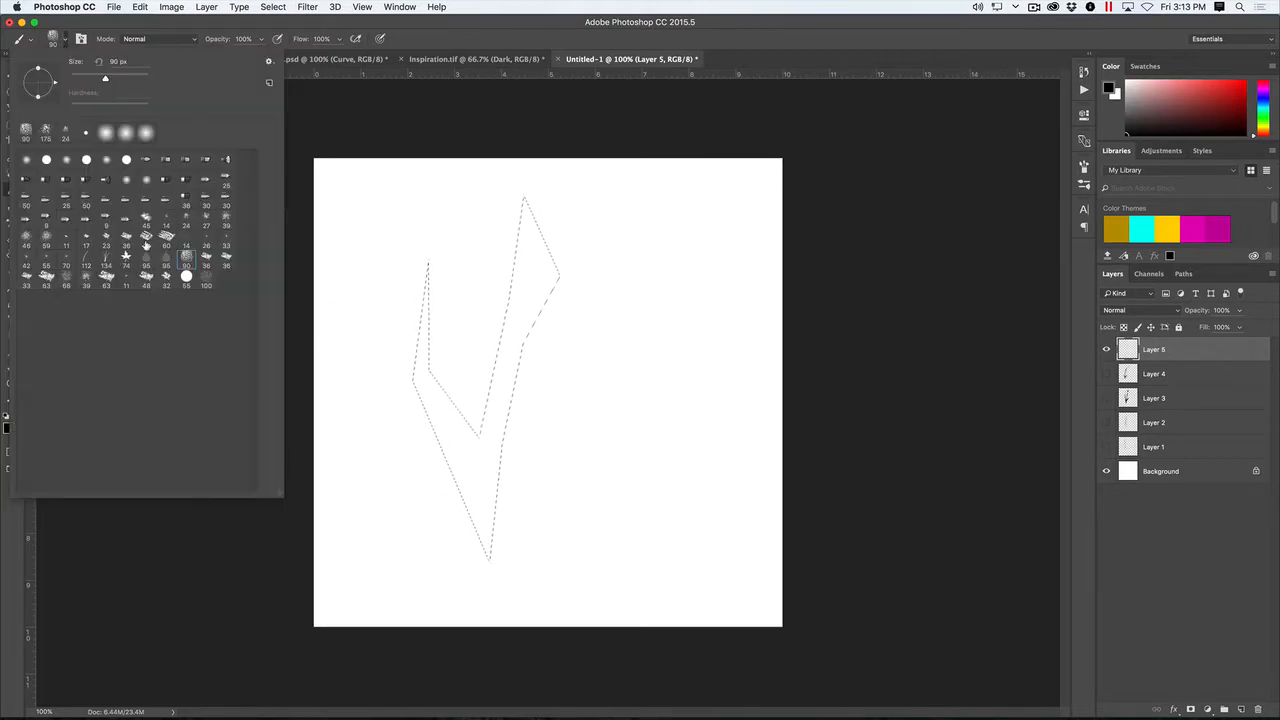
pyautogui.click(86, 279)
pyautogui.click(302, 254)
pyautogui.moveTo(513, 254)
pyautogui.mouseDown()
pyautogui.moveTo(477, 335)
pyautogui.moveTo(570, 195)
pyautogui.moveTo(561, 290)
pyautogui.moveTo(501, 350)
pyautogui.moveTo(485, 478)
pyautogui.moveTo(499, 535)
pyautogui.moveTo(422, 440)
pyautogui.moveTo(432, 490)
pyautogui.moveTo(409, 405)
pyautogui.moveTo(455, 228)
pyautogui.moveTo(425, 505)
pyautogui.moveTo(517, 452)
pyautogui.moveTo(523, 489)
pyautogui.mouseUp()
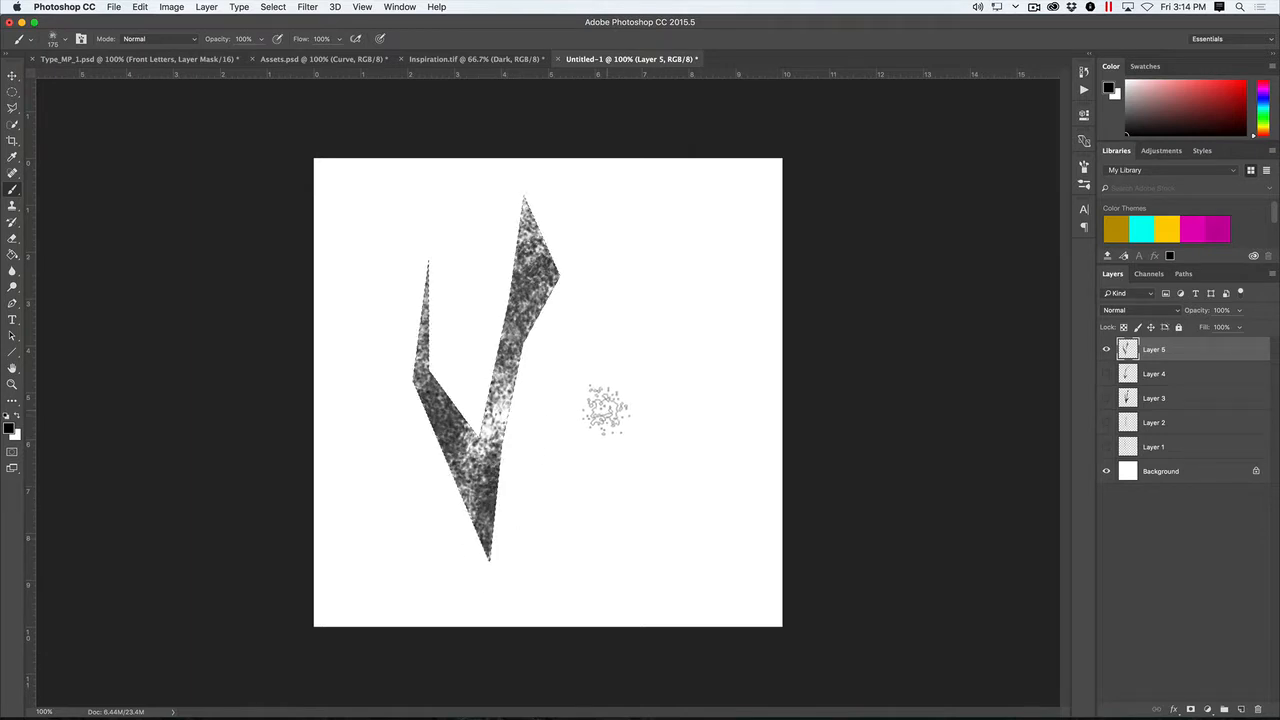
pyautogui.press('v')
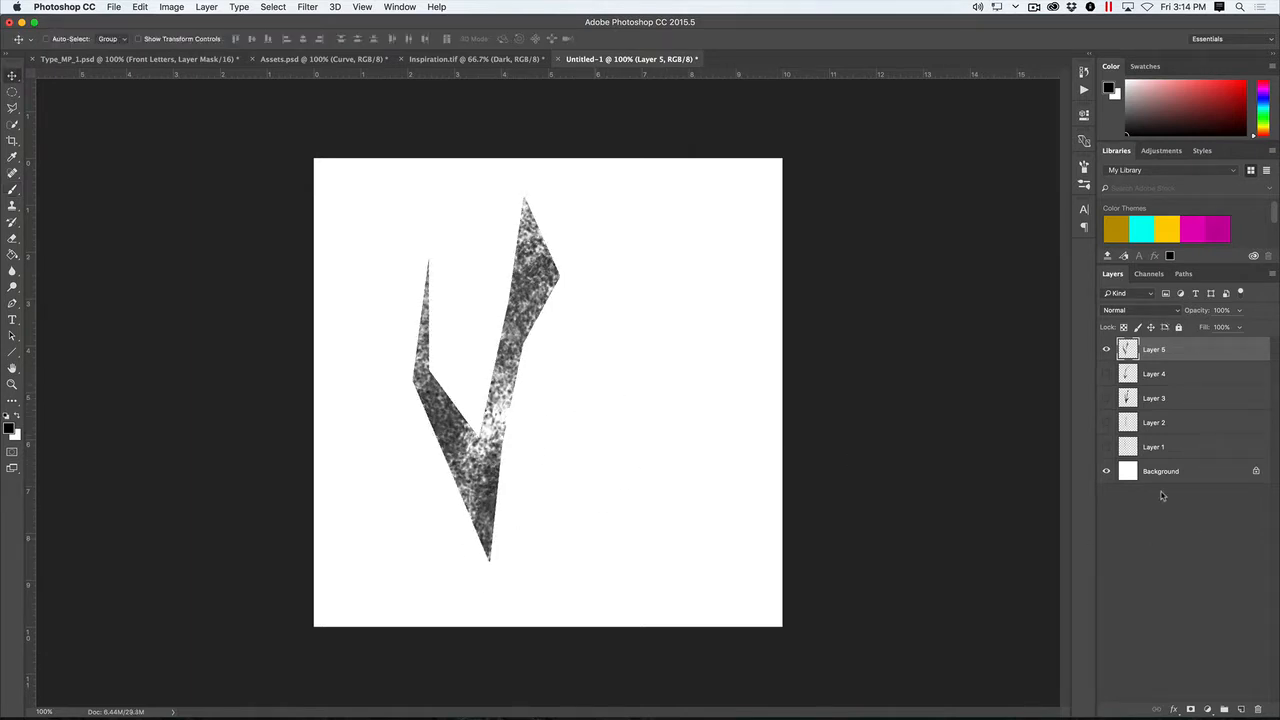
# - Draw several thin 1 px black lines with the Line tool, following the forked shape's edges and fanning out beside its taller prong
pyautogui.press('u')
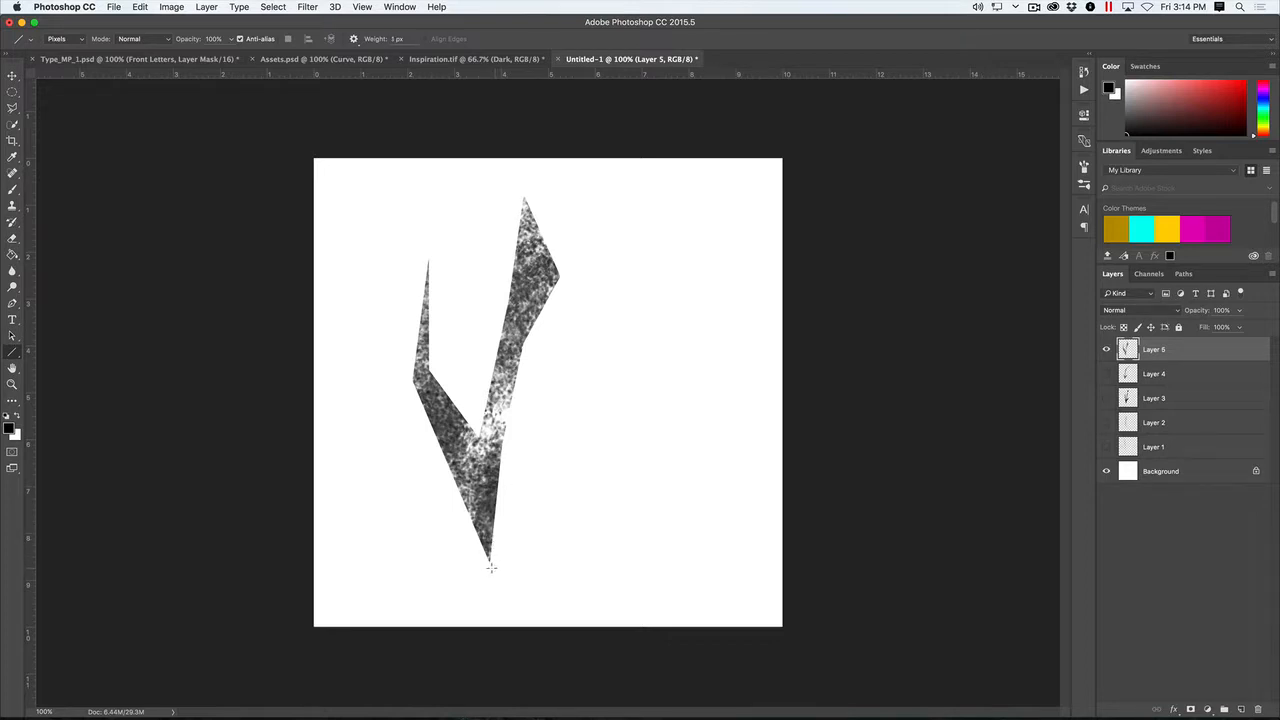
pyautogui.moveTo(491, 567)
pyautogui.mouseDown()
pyautogui.moveTo(508, 434)
pyautogui.moveTo(497, 300)
pyautogui.moveTo(502, 310)
pyautogui.mouseUp()
pyautogui.moveTo(435, 344); pyautogui.dragTo(487, 565)
pyautogui.moveTo(508, 442); pyautogui.dragTo(570, 268)
pyautogui.moveTo(520, 348); pyautogui.dragTo(594, 261)
pyautogui.moveTo(516, 378); pyautogui.dragTo(575, 291)
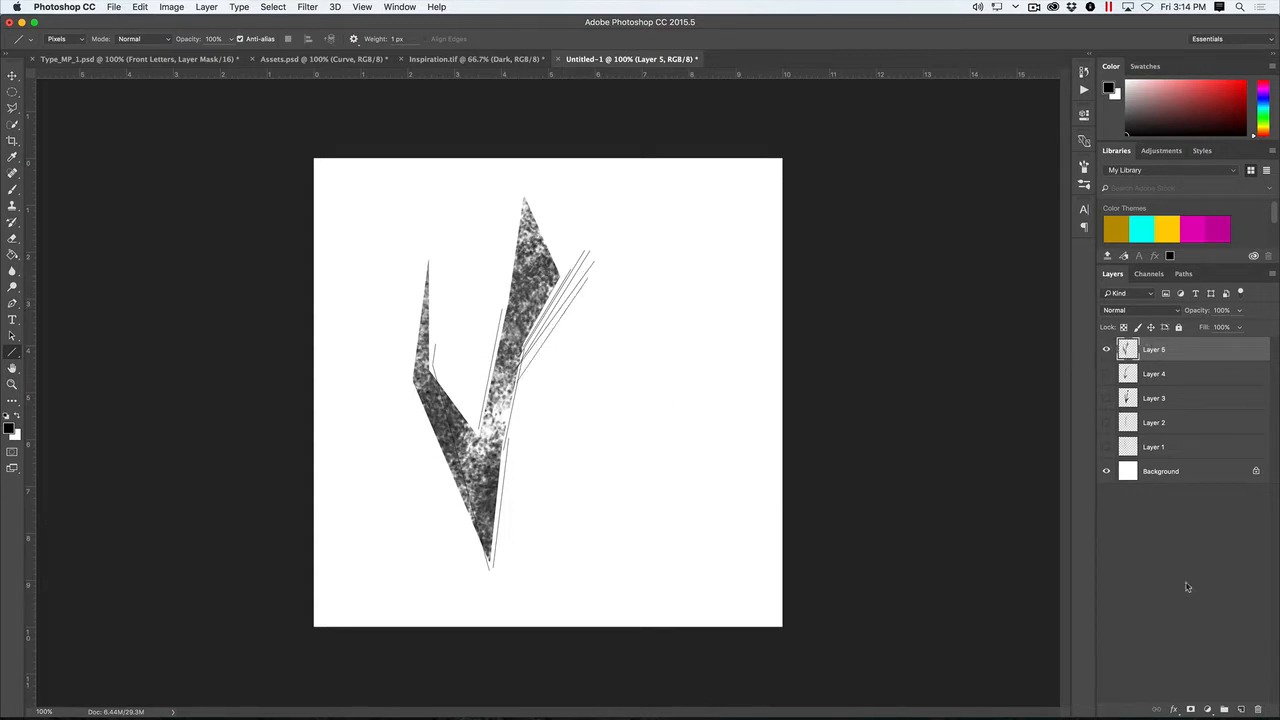
# - Add a layer mask to Layer 5 and choose a soft round brush for painting on it
pyautogui.click(1189, 709)
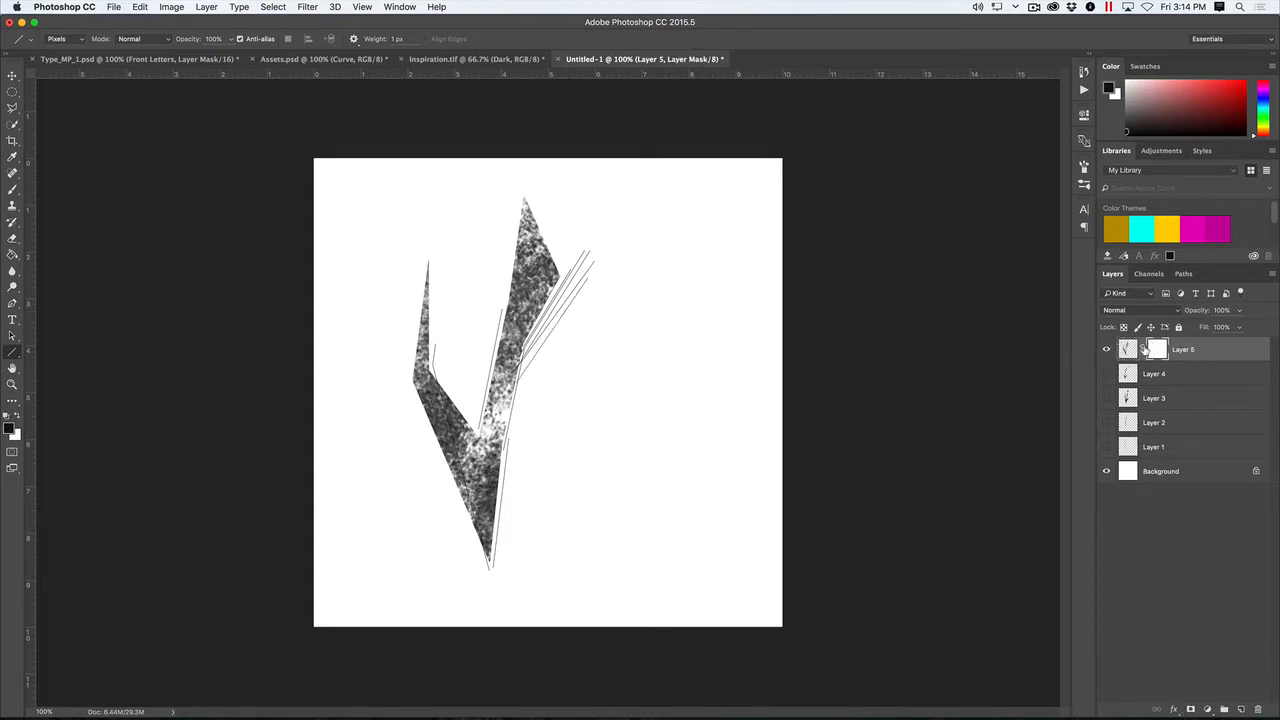
pyautogui.press('b')
pyautogui.click(66, 40)
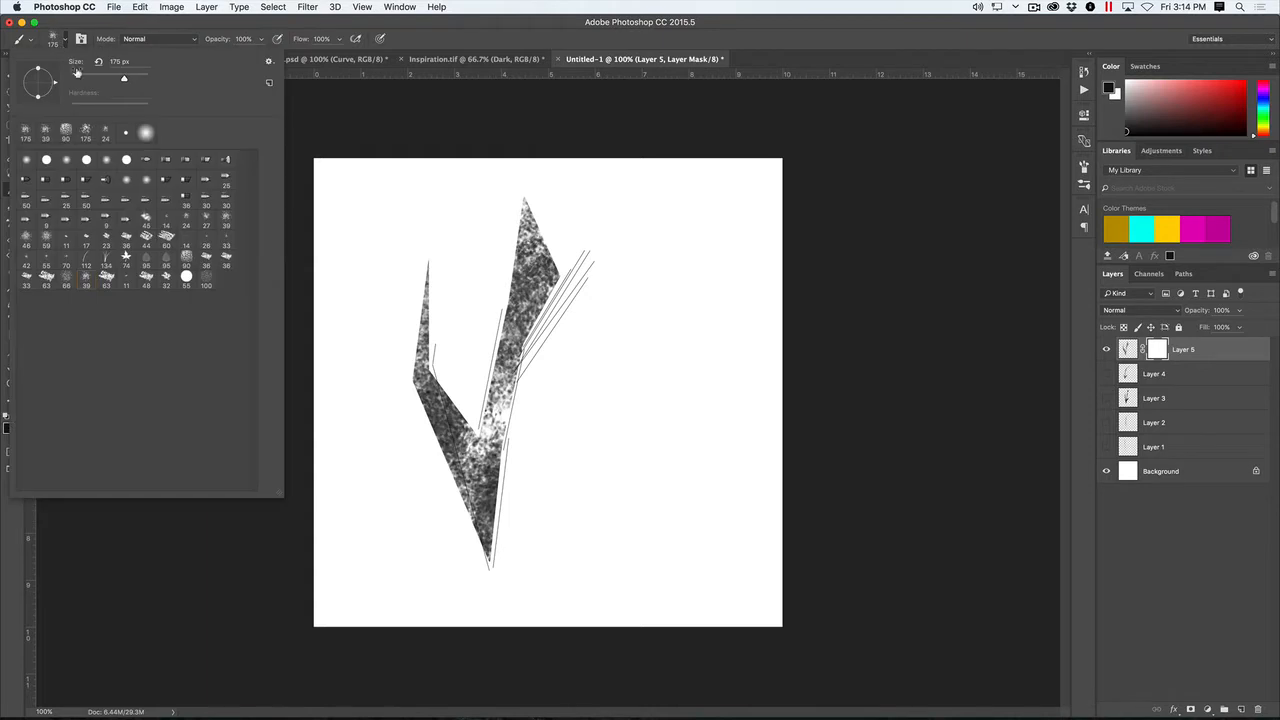
pyautogui.click(32, 160)
pyautogui.click(622, 122)
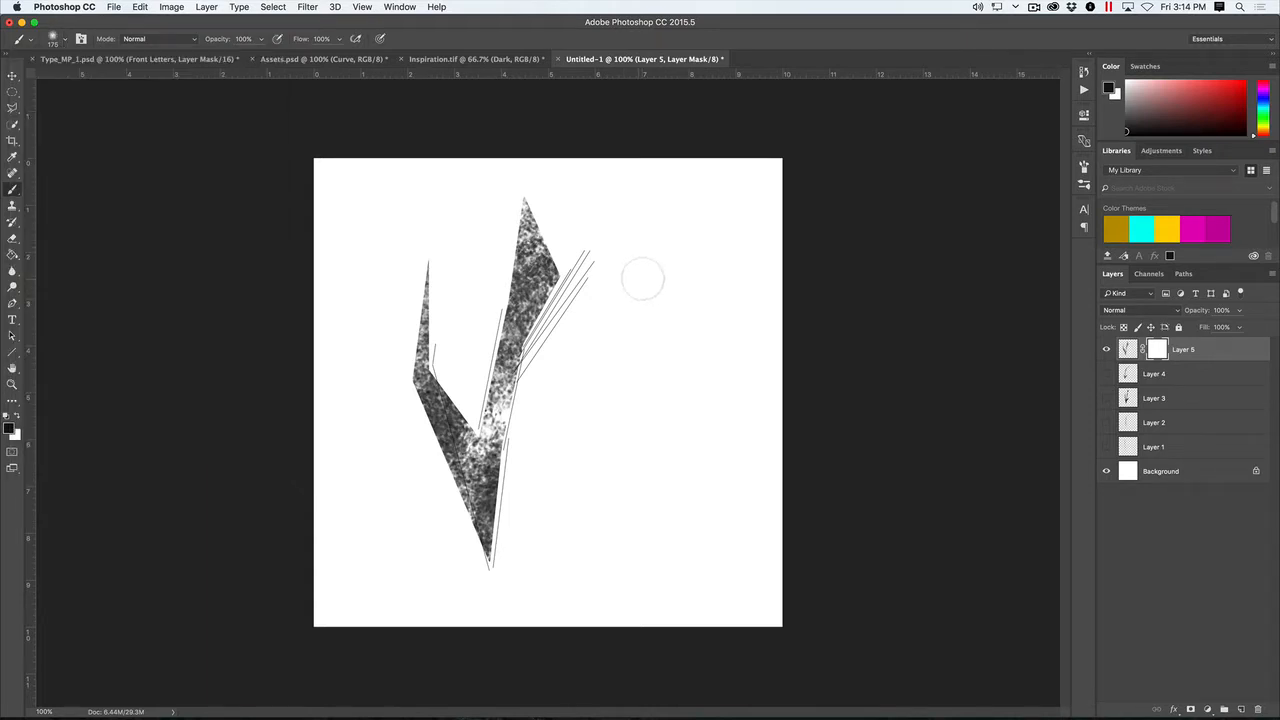
# - Enlarge the soft brush to 382 px and mask the tips of both prongs and the fanned lines so they fade out
pyautogui.moveTo(637, 281); pyautogui.dragTo(669, 281)
pyautogui.moveTo(600, 214)
pyautogui.mouseDown()
pyautogui.moveTo(611, 248)
pyautogui.moveTo(535, 182)
pyautogui.moveTo(578, 238)
pyautogui.mouseUp()
pyautogui.moveTo(434, 223); pyautogui.dragTo(426, 246)
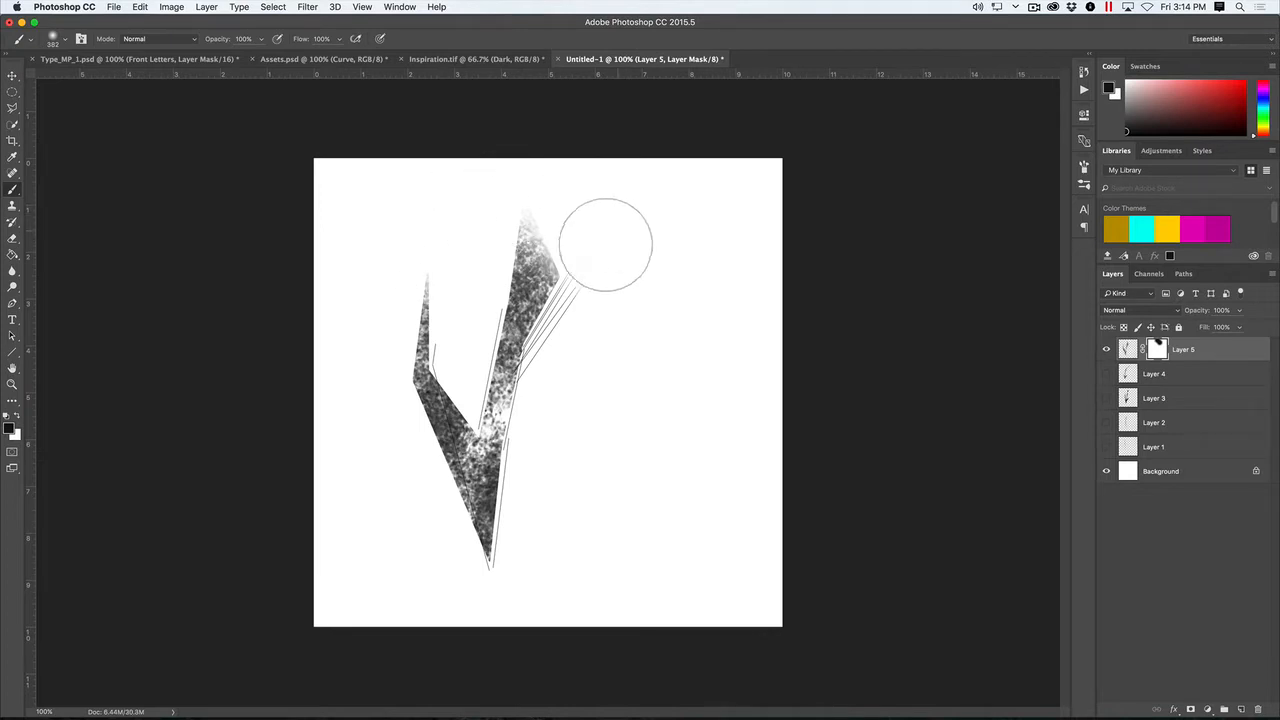
pyautogui.moveTo(606, 243); pyautogui.dragTo(614, 246)
pyautogui.moveTo(515, 196); pyautogui.dragTo(471, 203)
pyautogui.moveTo(511, 190)
pyautogui.mouseDown()
pyautogui.moveTo(595, 186)
pyautogui.moveTo(503, 216)
pyautogui.moveTo(572, 212)
pyautogui.moveTo(631, 237)
pyautogui.moveTo(558, 188)
pyautogui.mouseUp()
pyautogui.press('v')
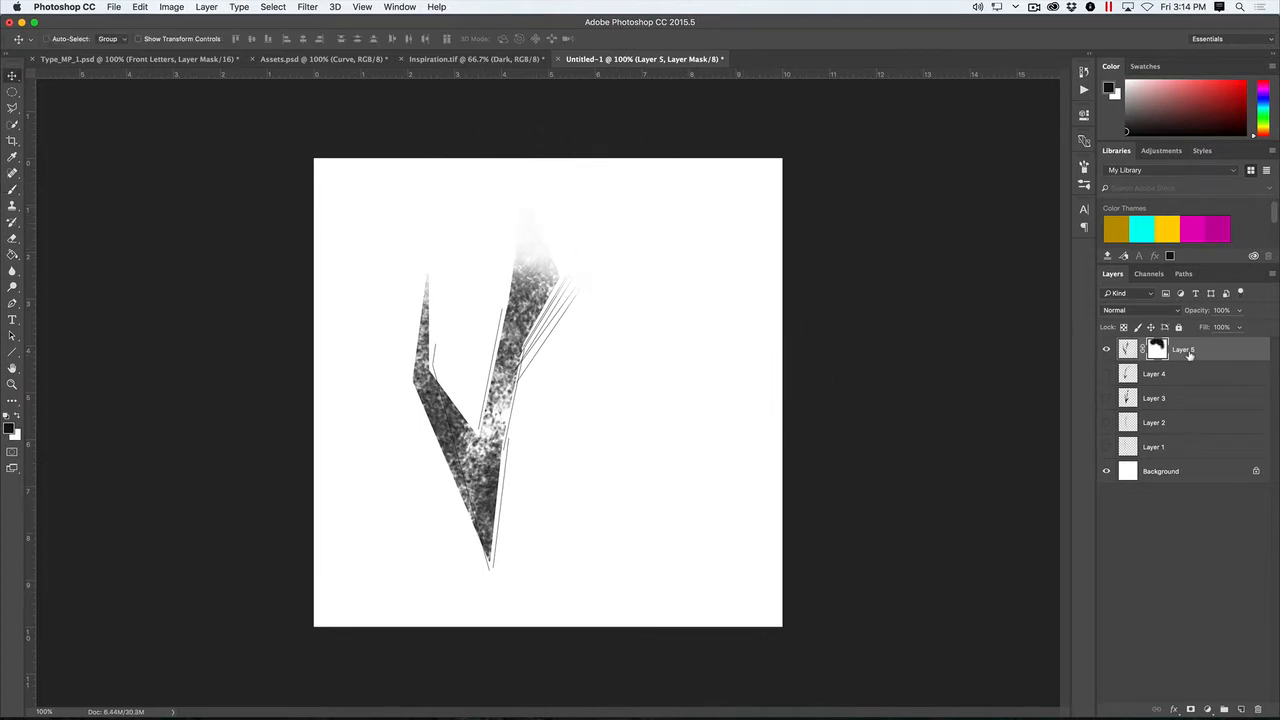
# - Hide Layer 5, add a new layer and make a small circular selection near the middle of the canvas
pyautogui.click(1105, 348)
pyautogui.click(1240, 707)
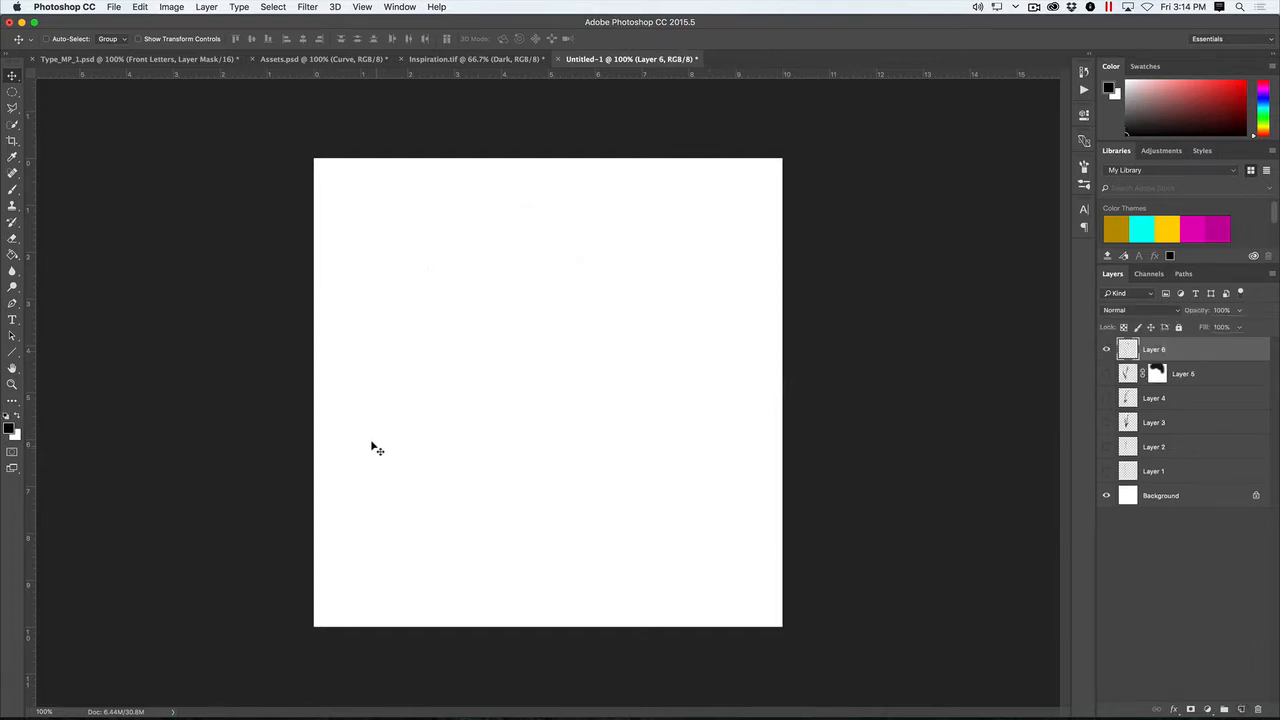
pyautogui.press('l')
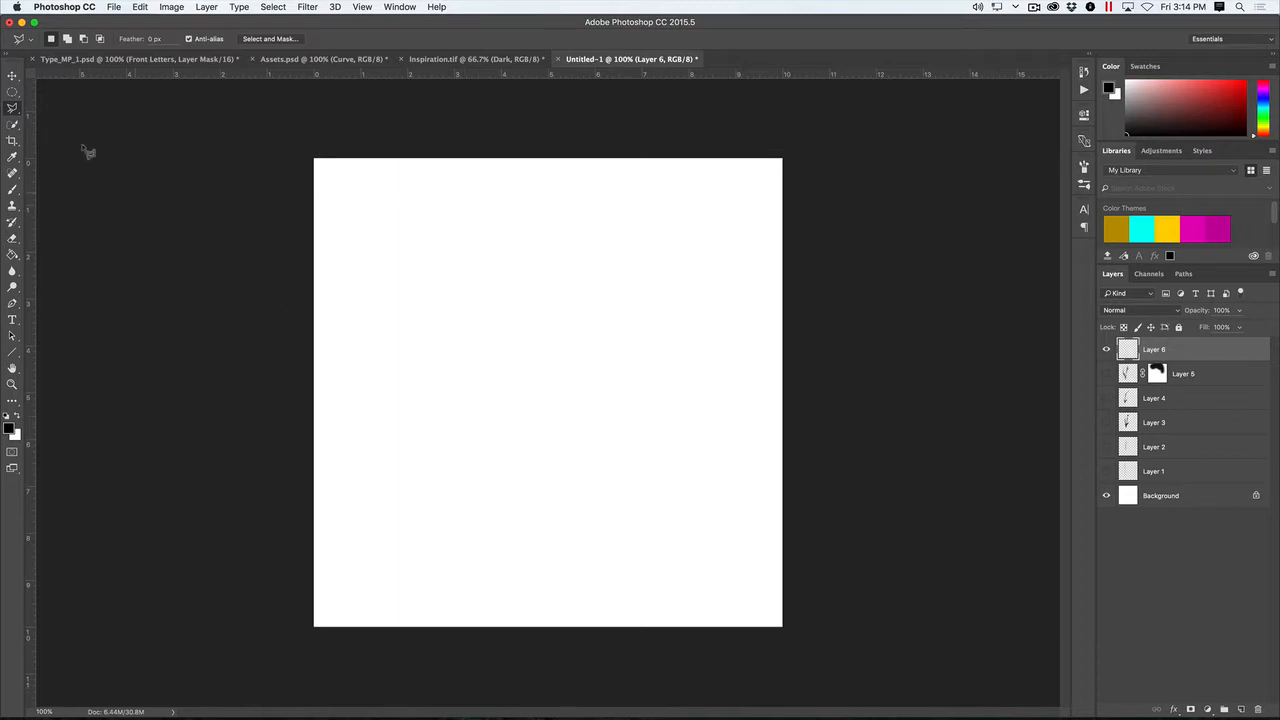
pyautogui.moveTo(12, 91); pyautogui.dragTo(55, 104)
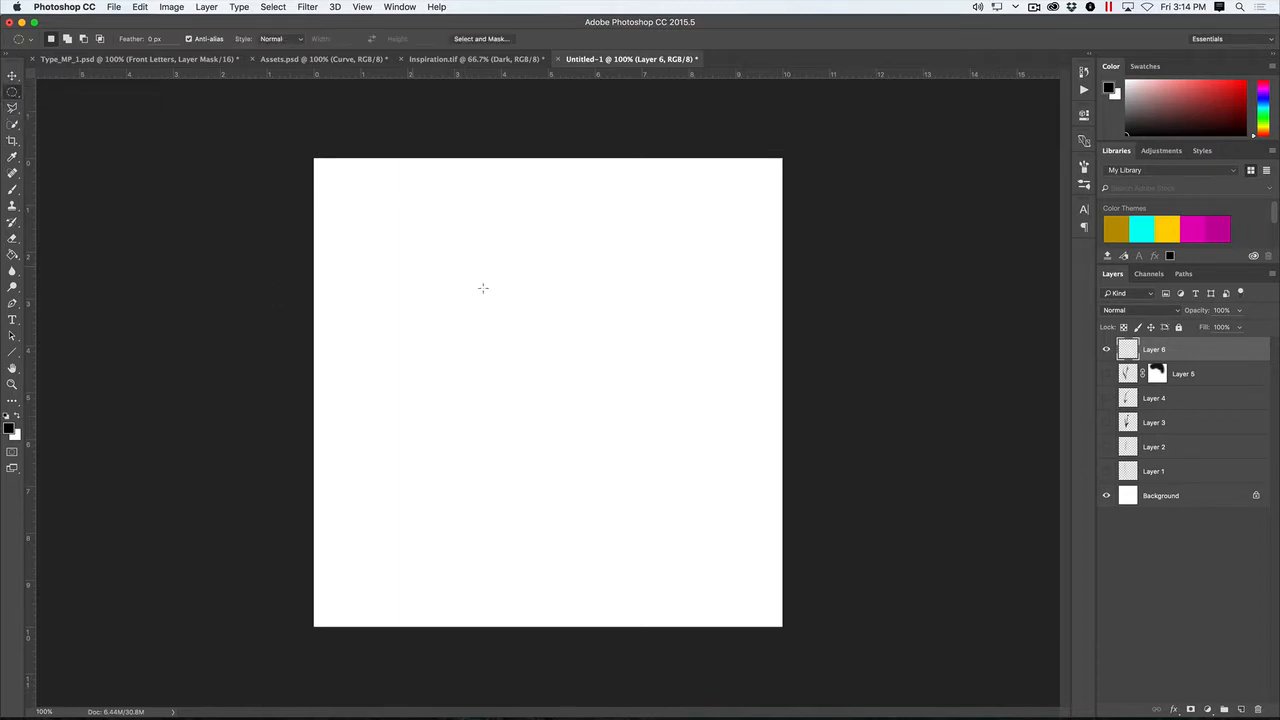
pyautogui.moveTo(450, 340); pyautogui.dragTo(499, 390)
# - Fill the circular selection with black using the Paint Bucket and deselect it
pyautogui.press('g')
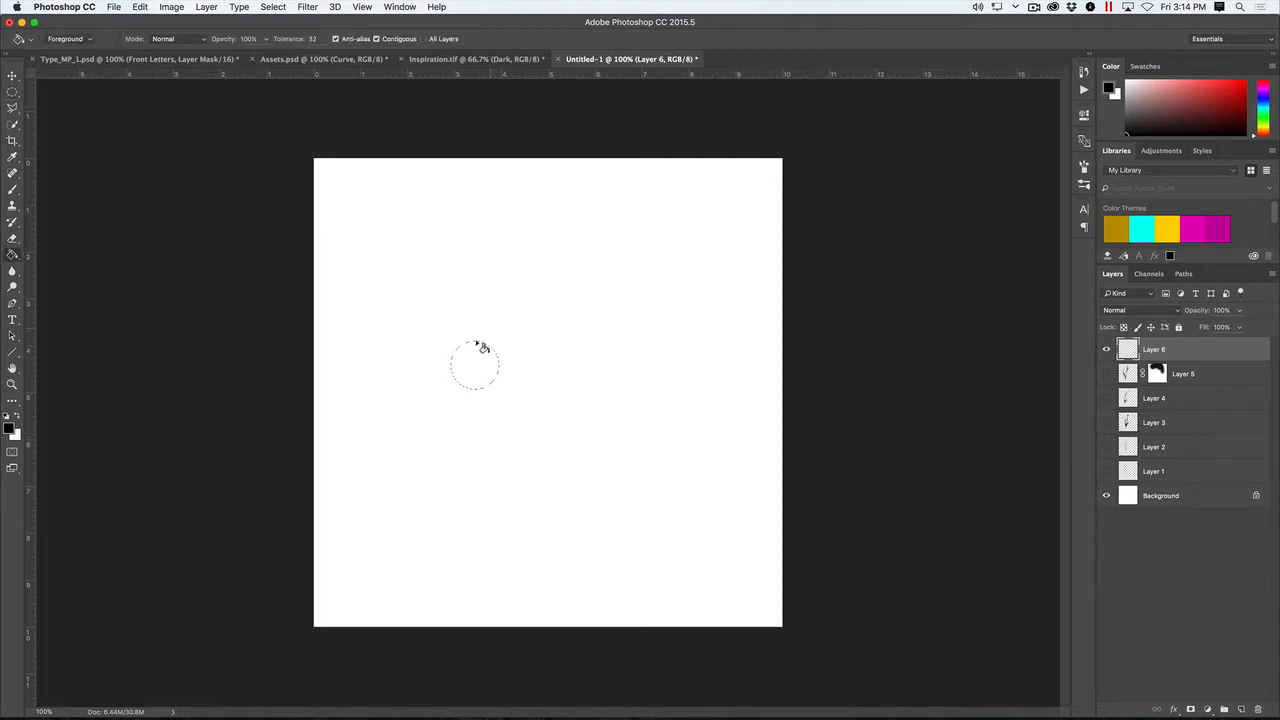
pyautogui.click(481, 358)
pyautogui.press('super+d')
pyautogui.press('v')
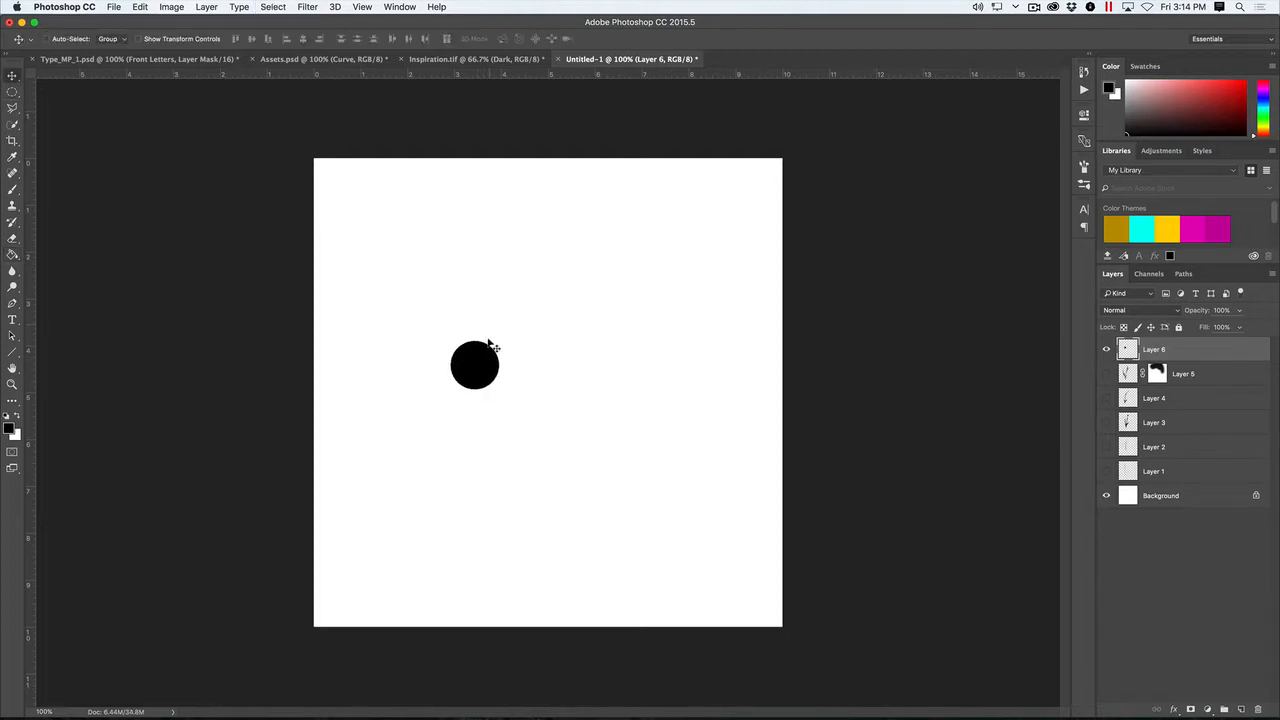
# - Duplicate the black circle twice beside the original and scale the second copy down to 42.58%
pyautogui.moveTo(482, 365); pyautogui.dragTo(531, 387)
pyautogui.click(167, 41)
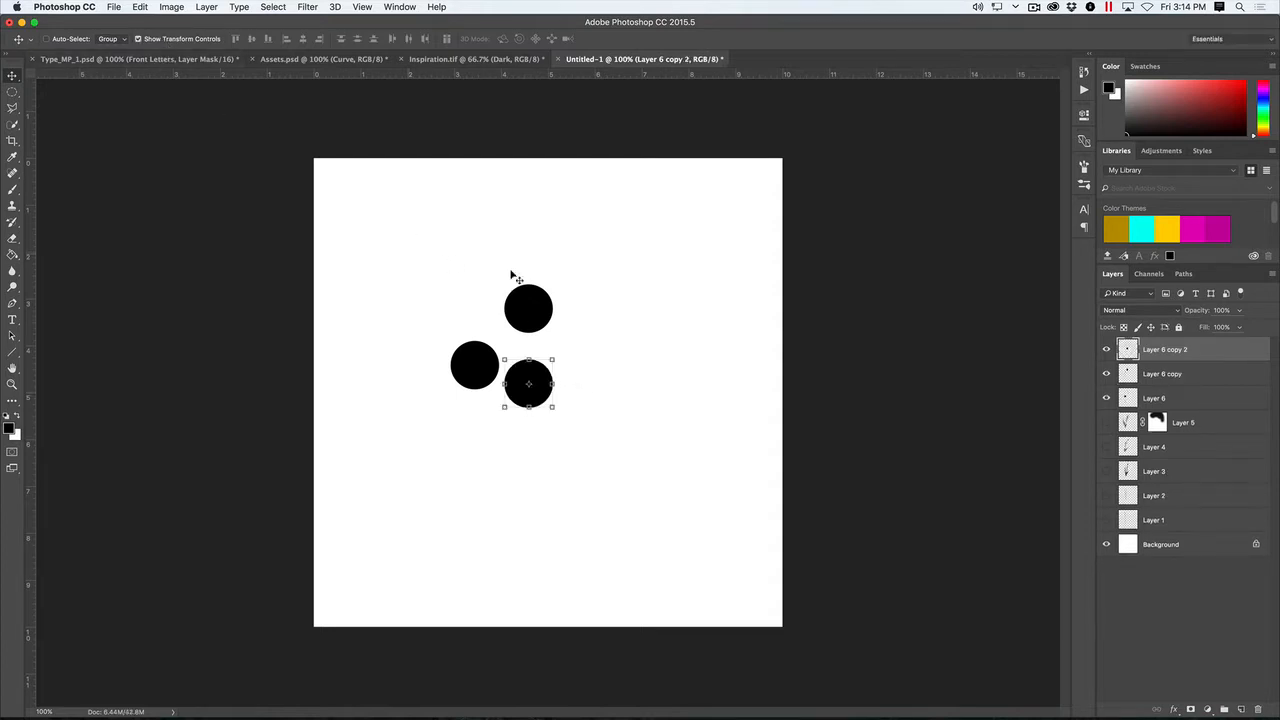
pyautogui.moveTo(549, 362); pyautogui.dragTo(540, 372)
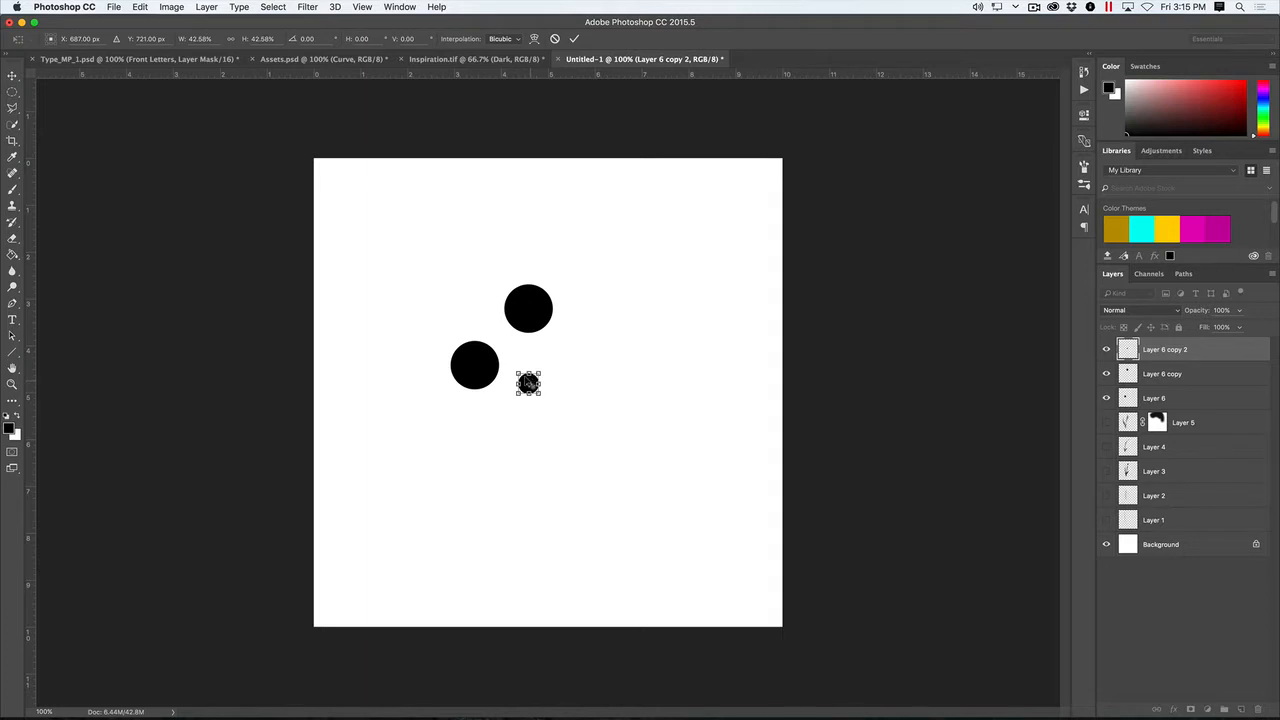
pyautogui.press('super+plus')
pyautogui.press('super+plus')
pyautogui.press('super+plus')
pyautogui.press('Return')
# - Duplicate the small circle, scale the copy down to 33.33%, apply the transformation and turn off the transform controls
pyautogui.keyDown('alt'); pyautogui.keyDown('super'); pyautogui.click(514, 391); pyautogui.keyUp('super'); pyautogui.keyUp('alt')
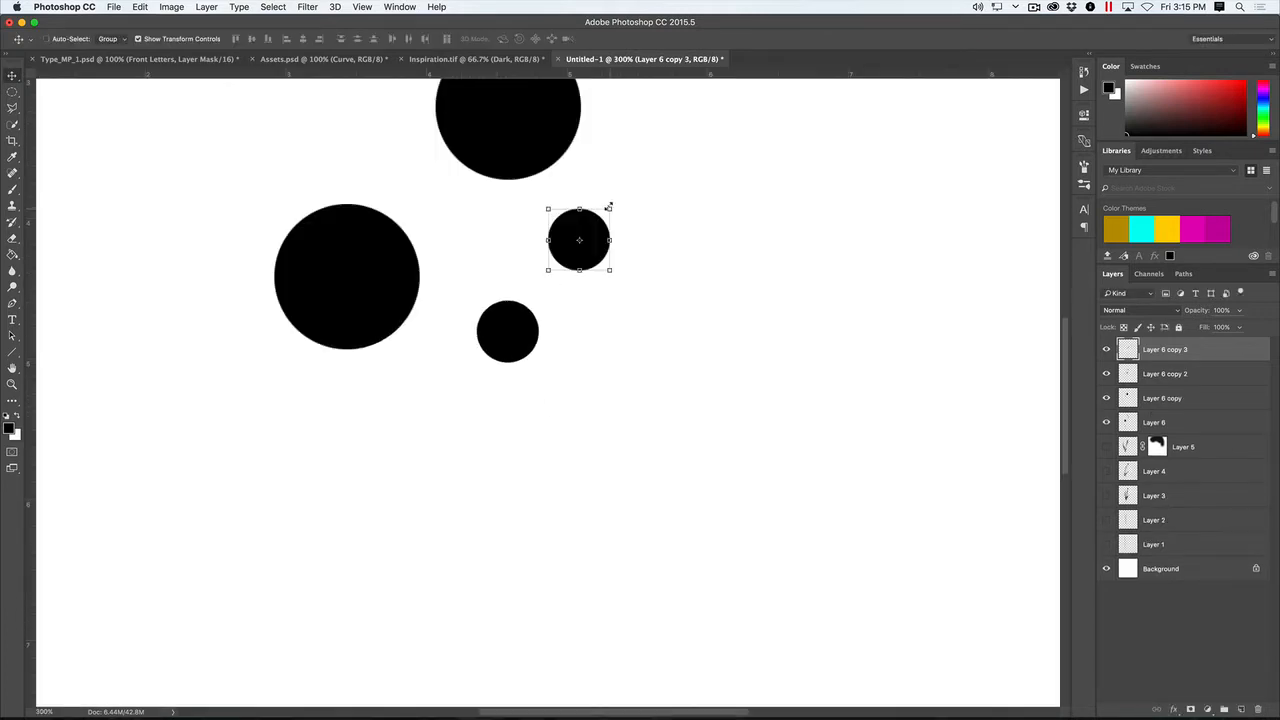
pyautogui.moveTo(609, 208); pyautogui.dragTo(569, 250)
pyautogui.click(11, 76)
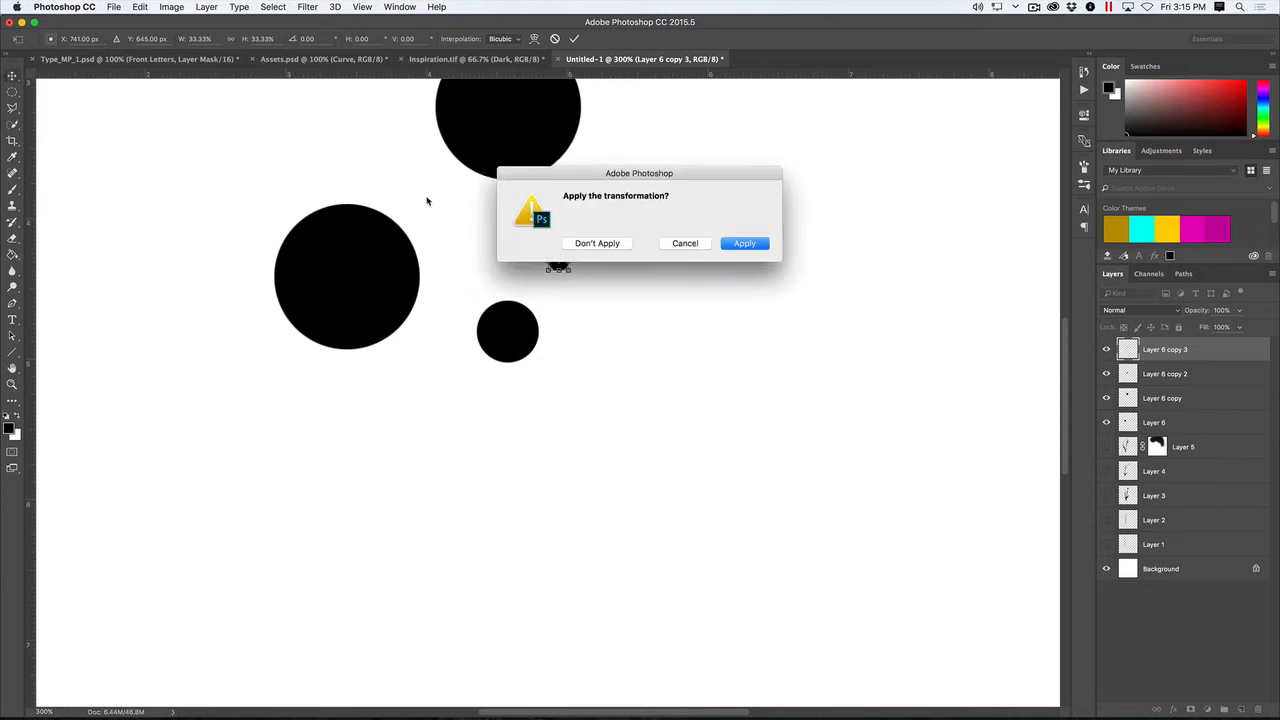
pyautogui.click(742, 243)
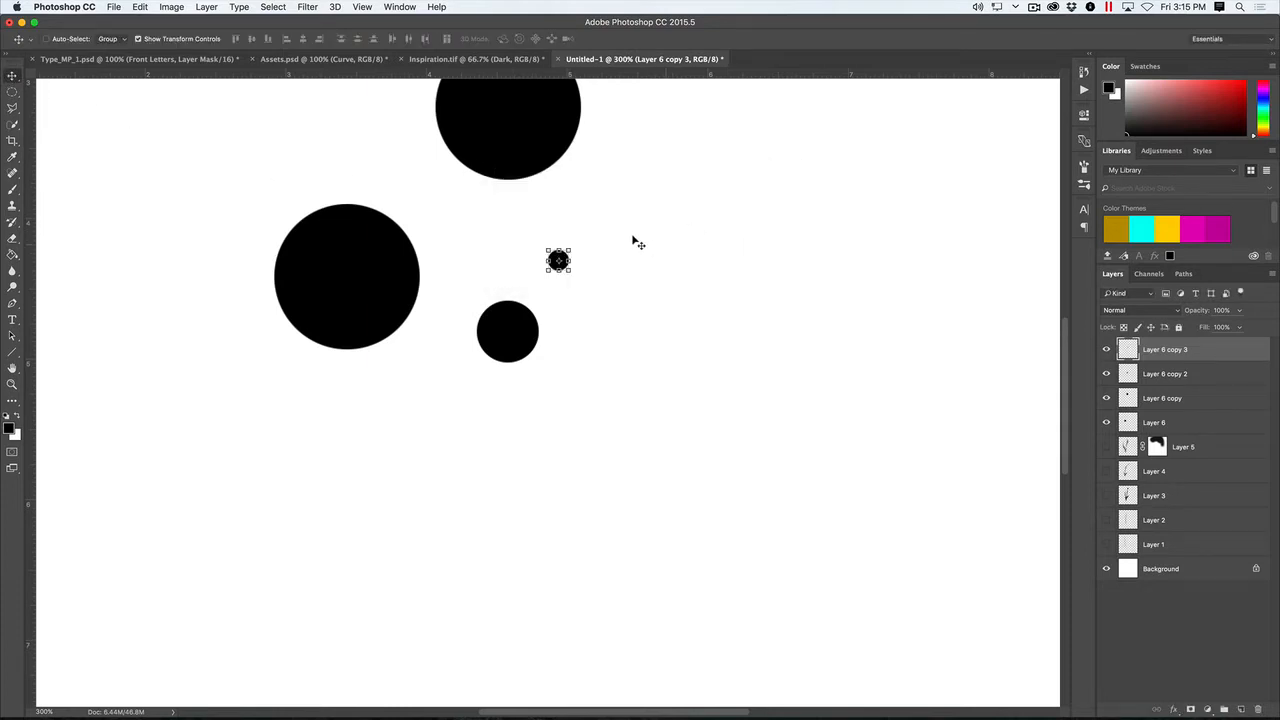
pyautogui.click(178, 40)
# - Scatter multiple copies of the tiny dot around the larger circles, clustering several along the upper circle's edge
pyautogui.moveTo(558, 261); pyautogui.dragTo(280, 163)
pyautogui.press('super+minus')
pyautogui.press('super+minus')
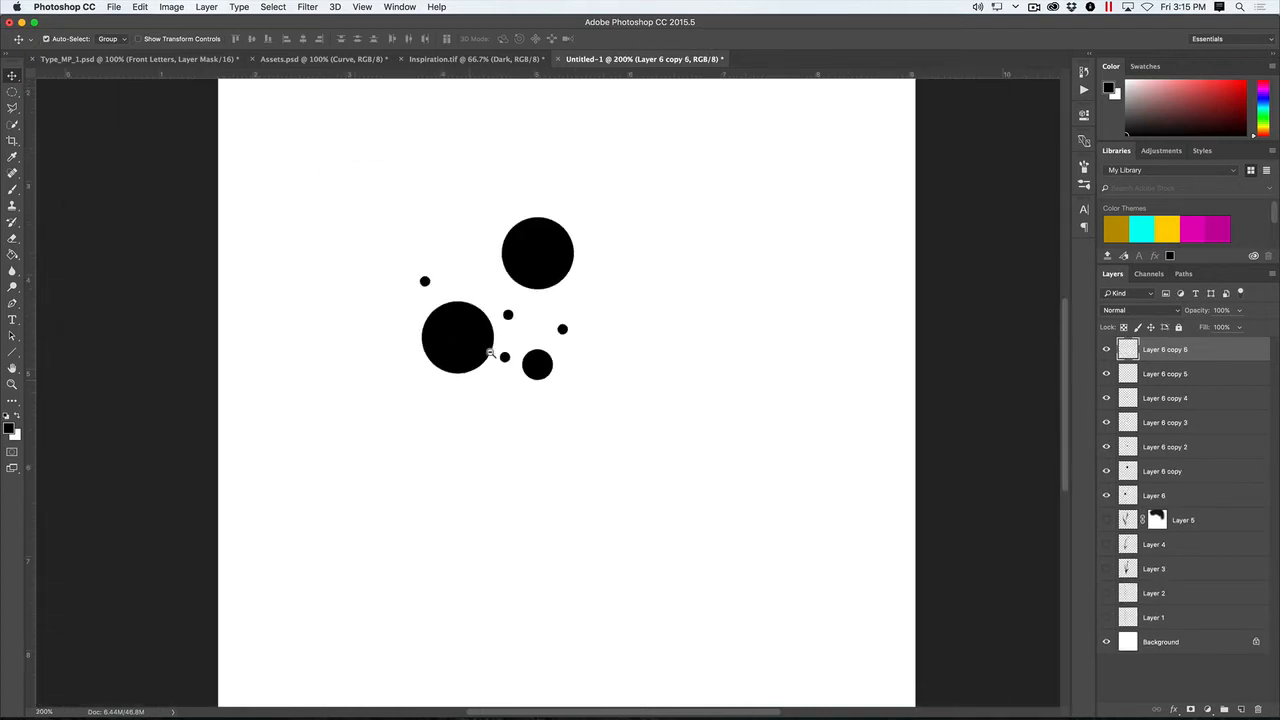
pyautogui.moveTo(455, 329); pyautogui.dragTo(481, 400)
pyautogui.moveTo(481, 400); pyautogui.dragTo(447, 380)
pyautogui.moveTo(534, 279); pyautogui.dragTo(533, 284)
pyautogui.moveTo(533, 284); pyautogui.dragTo(545, 287)
pyautogui.moveTo(545, 287); pyautogui.dragTo(548, 296)
pyautogui.moveTo(548, 296)
pyautogui.mouseDown()
pyautogui.moveTo(565, 311)
pyautogui.moveTo(571, 295)
pyautogui.mouseUp()
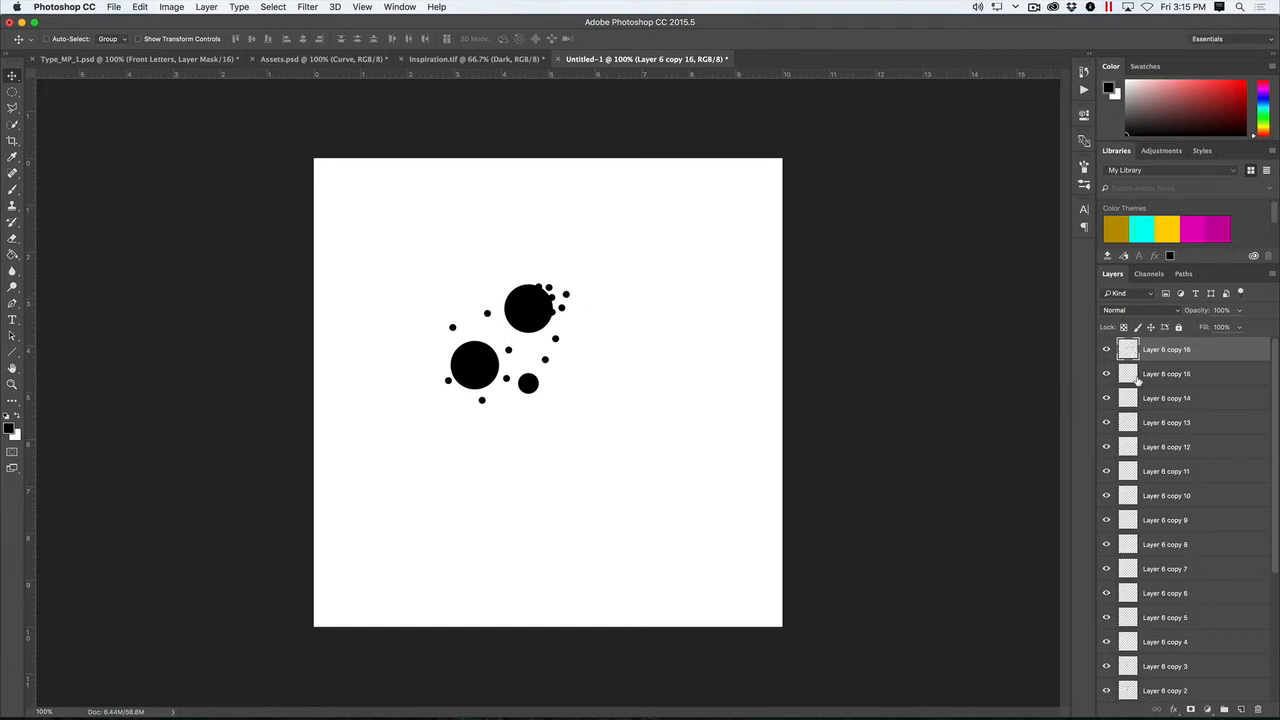
# - Merge all the Layer 6 circle and dot layers into one layer and hide it
pyautogui.moveTo(1274, 517); pyautogui.dragTo(1274, 614)
pyautogui.keyDown('shift'); pyautogui.click(1180, 593); pyautogui.keyUp('shift')
pyautogui.click(1272, 274)
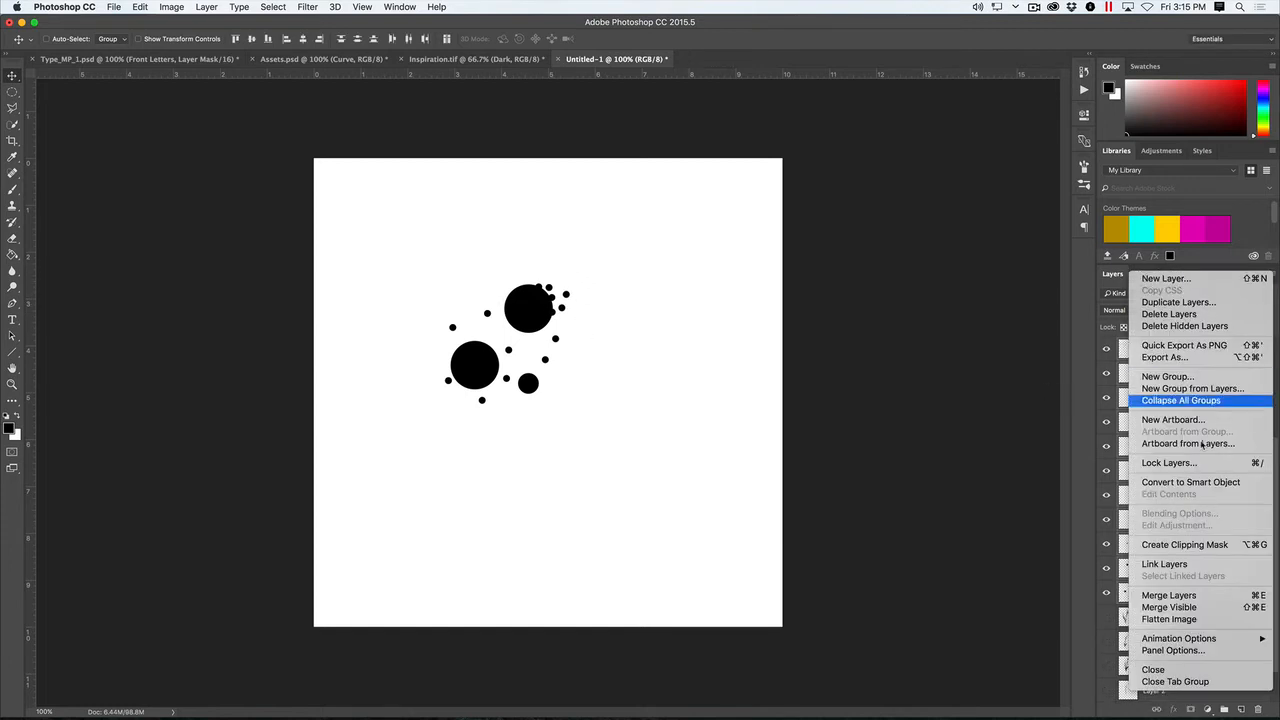
pyautogui.click(1184, 597)
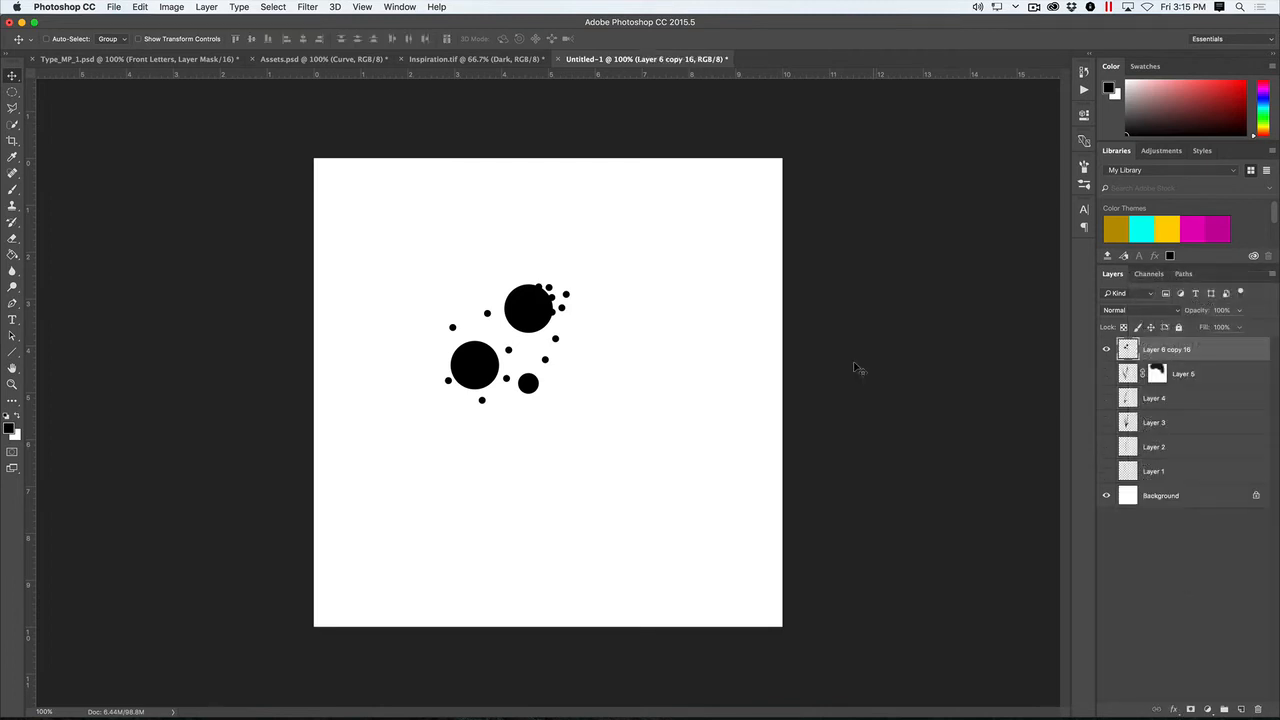
pyautogui.click(1106, 348)
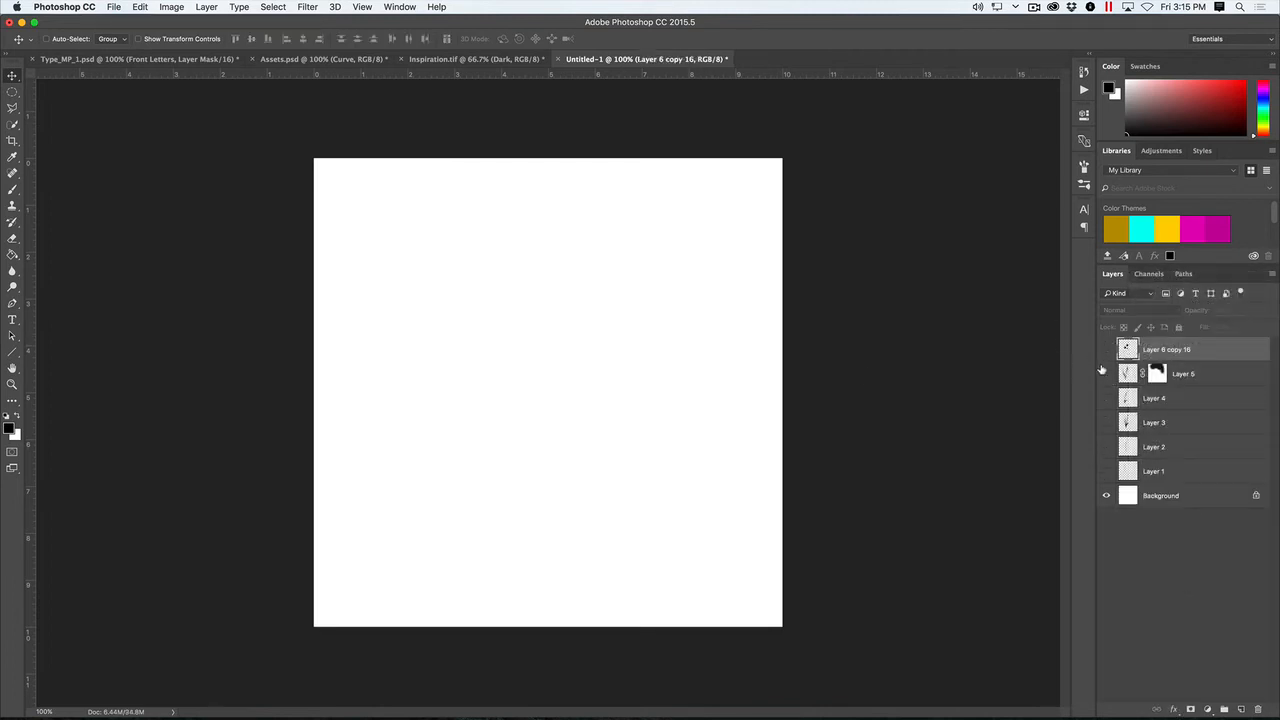
# - Review the elements on Layer 5 down to Layer 1 by showing and hiding each layer in turn
pyautogui.click(1104, 373)
pyautogui.click(1104, 373)
pyautogui.click(1105, 397)
pyautogui.click(1105, 397)
pyautogui.click(1106, 422)
pyautogui.click(1106, 422)
pyautogui.click(1106, 446)
pyautogui.click(1106, 446)
pyautogui.click(1106, 470)
pyautogui.click(1106, 470)
# - Switch to Assets.psd and examine the straight line and Dots layers by showing and hiding them one at a time
pyautogui.click(322, 59)
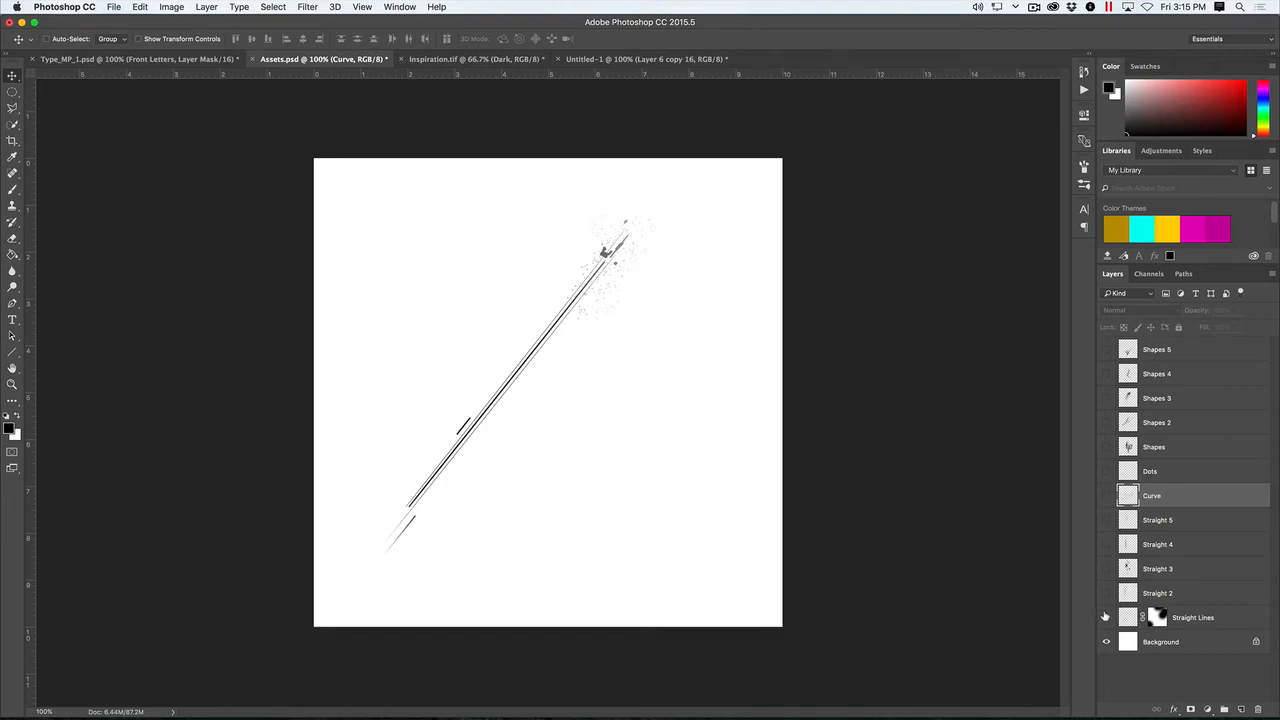
pyautogui.click(1106, 617)
pyautogui.click(1106, 593)
pyautogui.click(1106, 593)
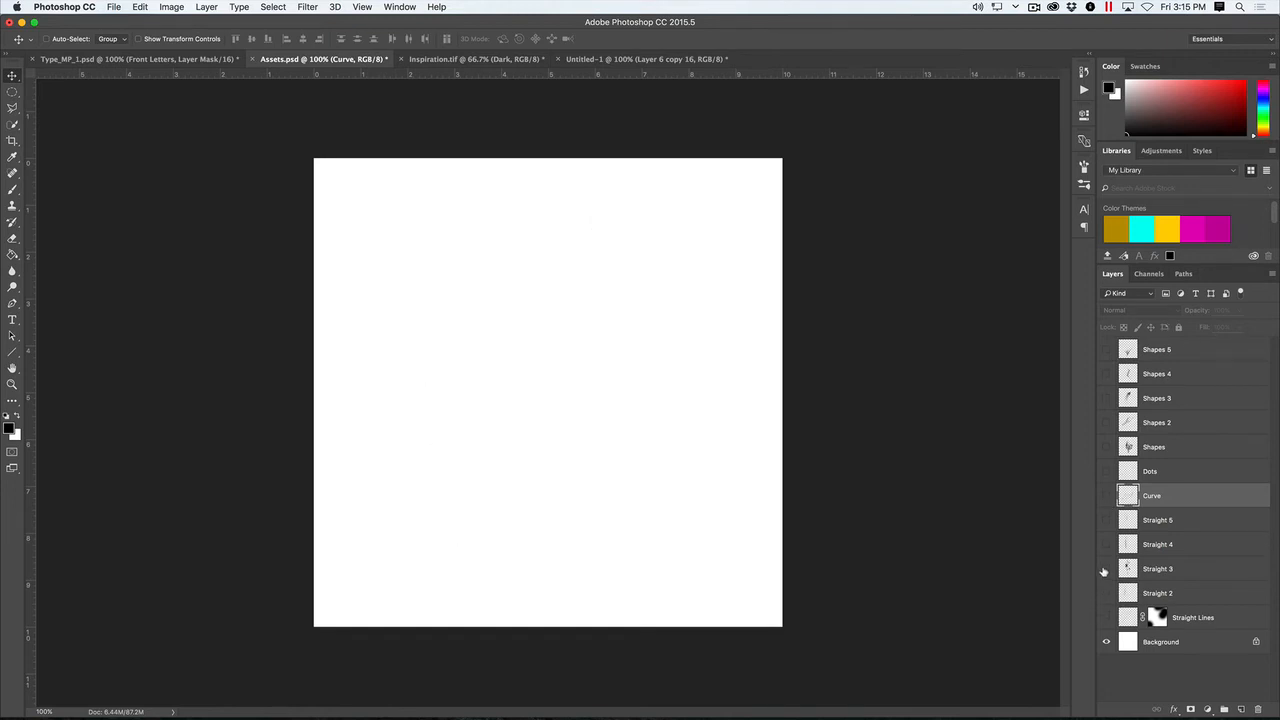
pyautogui.click(1106, 569)
pyautogui.click(1106, 569)
pyautogui.click(1106, 544)
pyautogui.click(1106, 544)
pyautogui.click(1106, 471)
pyautogui.click(1106, 468)
# - Examine the Shapes layers of Assets.psd one at a time, ending with Shapes 5 shown and inspected closely
pyautogui.click(1106, 447)
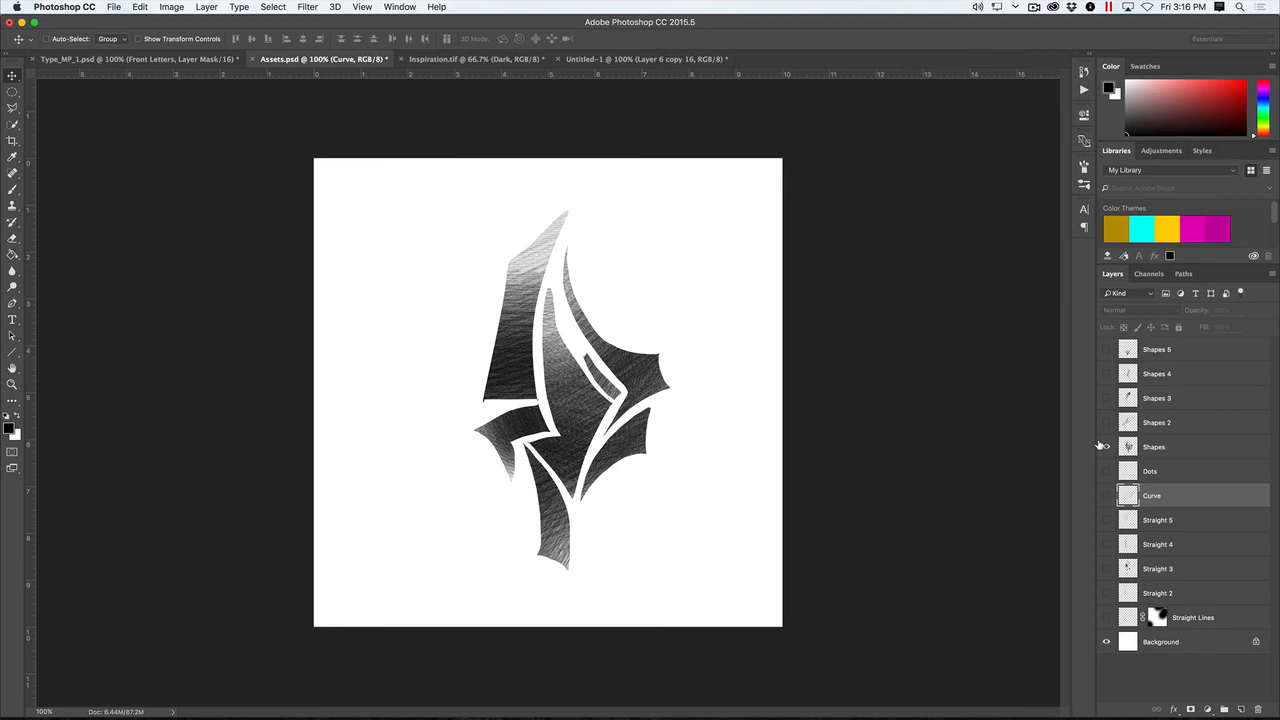
pyautogui.click(1106, 447)
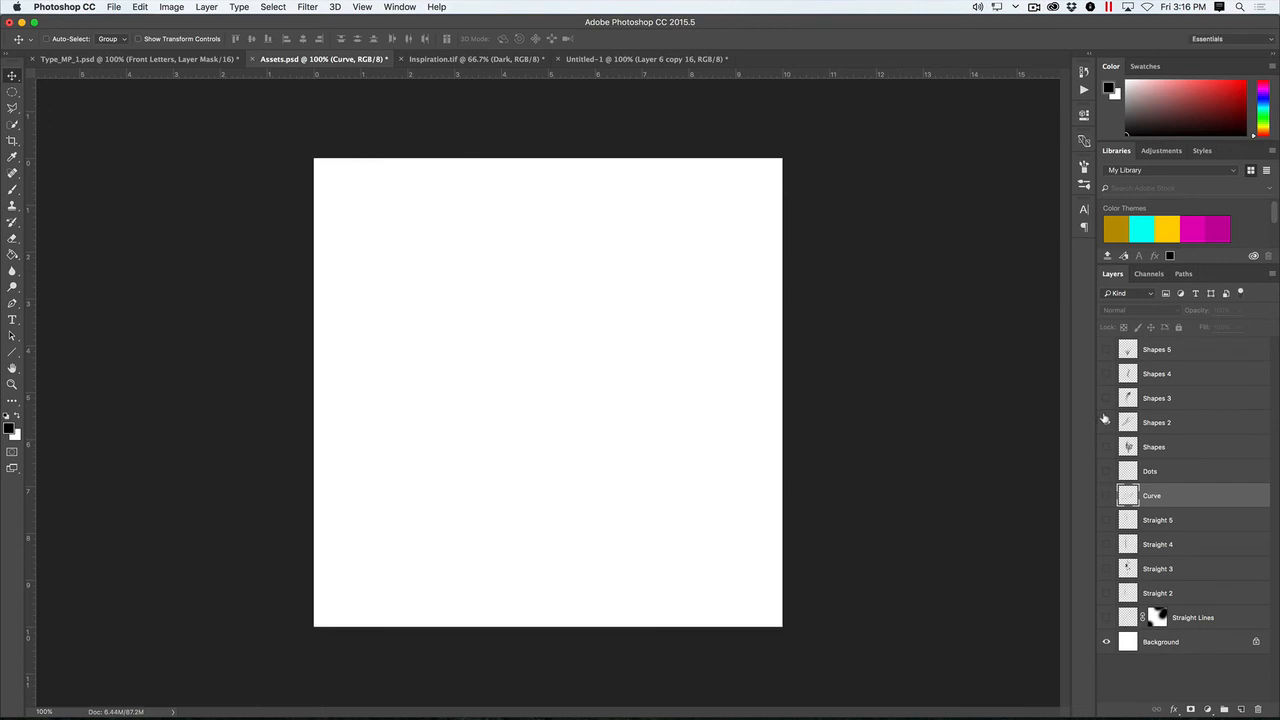
pyautogui.click(1106, 422)
pyautogui.click(1106, 421)
pyautogui.click(1106, 398)
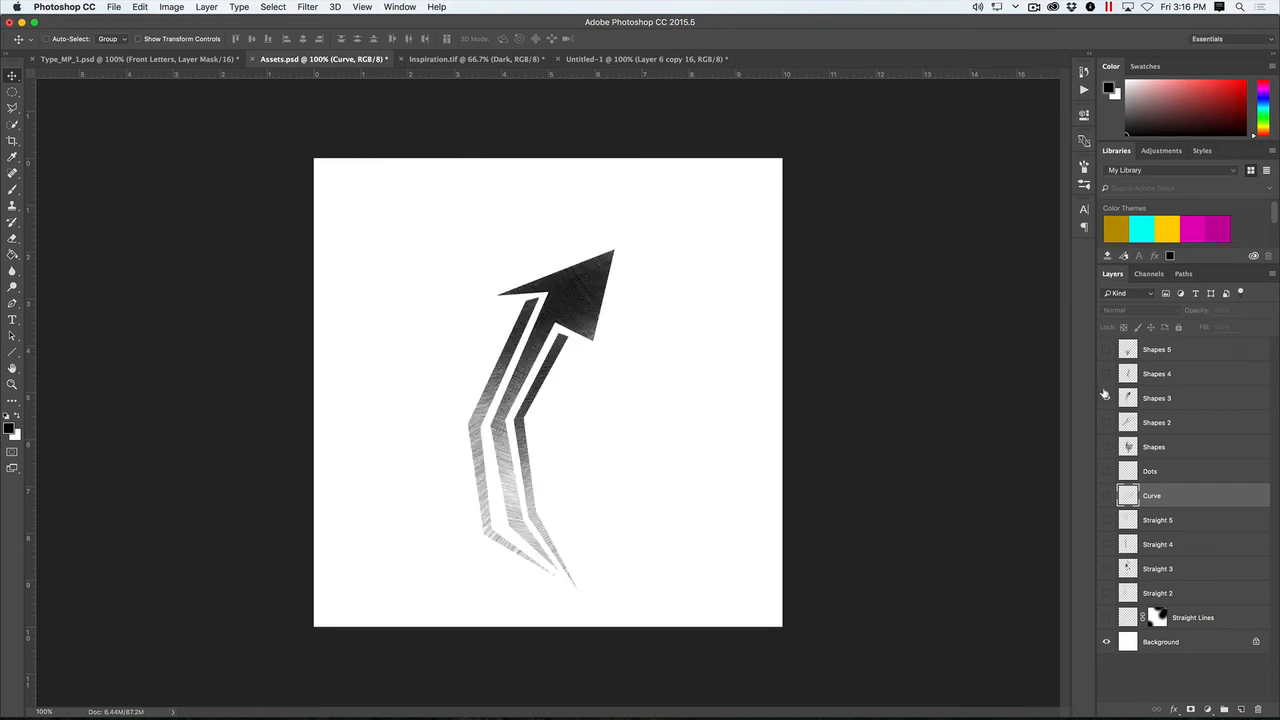
pyautogui.click(1106, 398)
pyautogui.click(1106, 373)
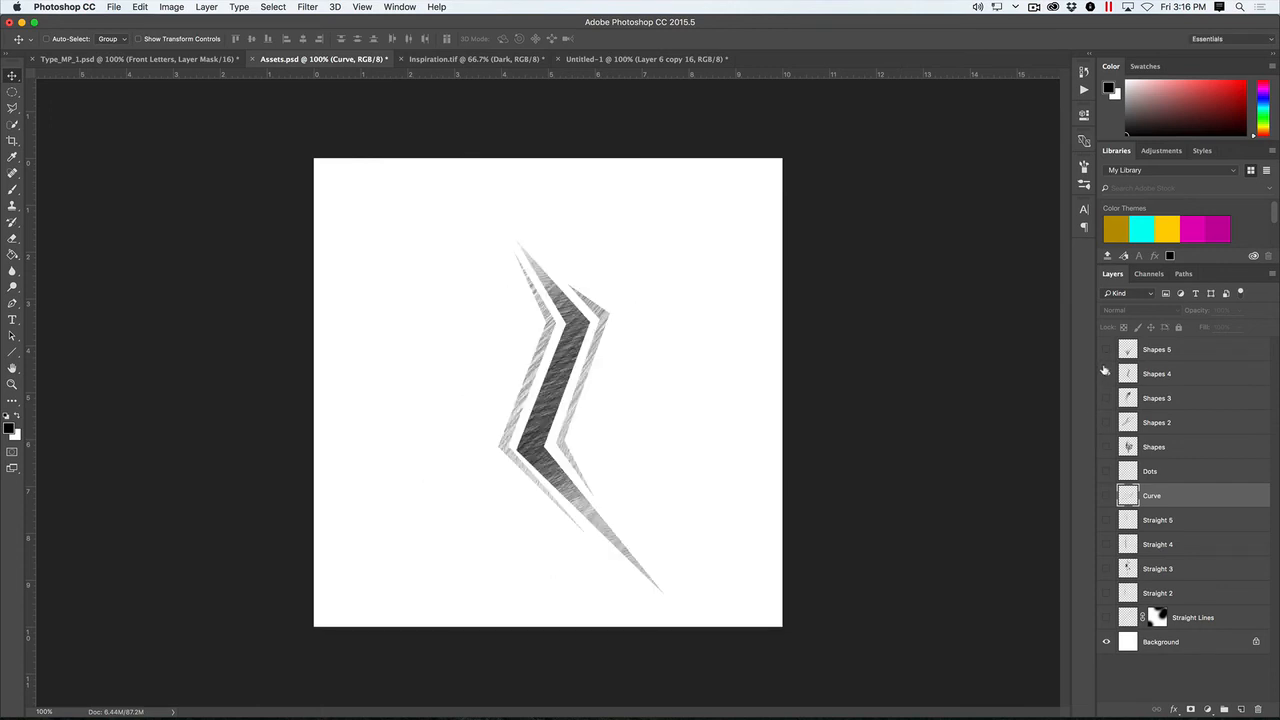
pyautogui.click(1106, 373)
pyautogui.click(1106, 349)
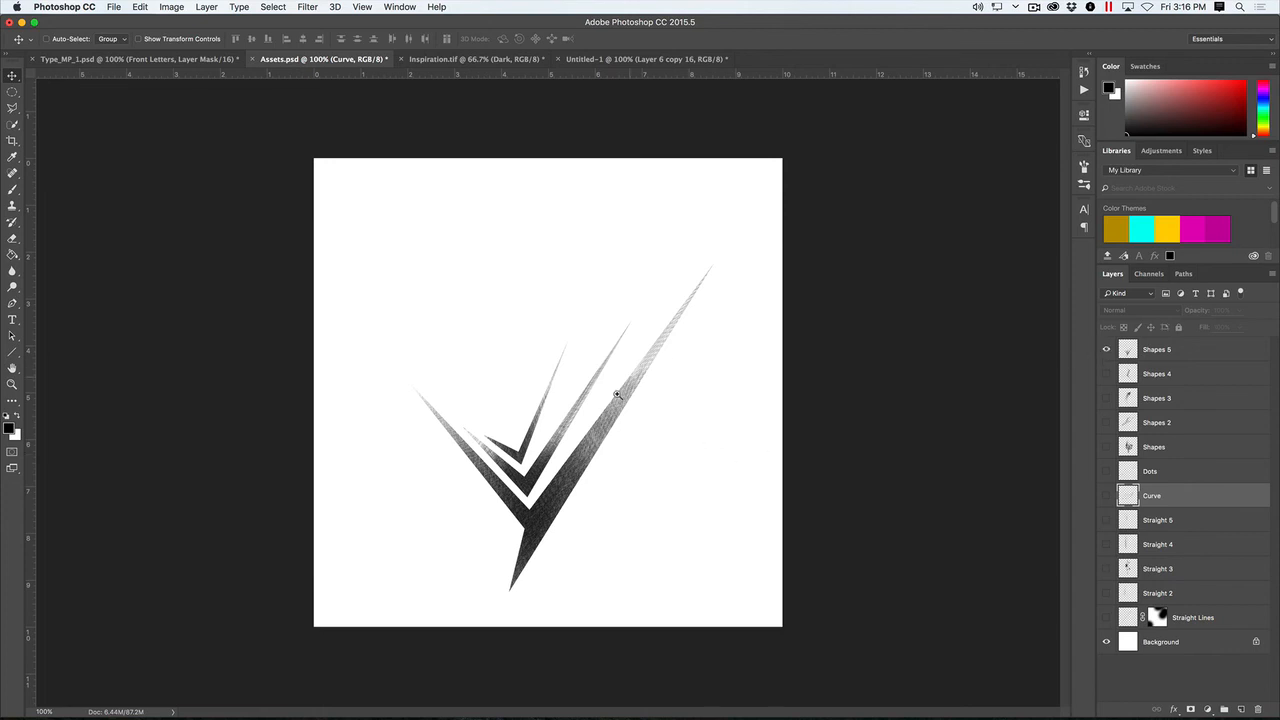
pyautogui.keyDown('super'); pyautogui.click(616, 402); pyautogui.keyUp('super')
pyautogui.keyDown('alt'); pyautogui.keyDown('super'); pyautogui.click(605, 438); pyautogui.keyUp('super'); pyautogui.keyUp('alt')
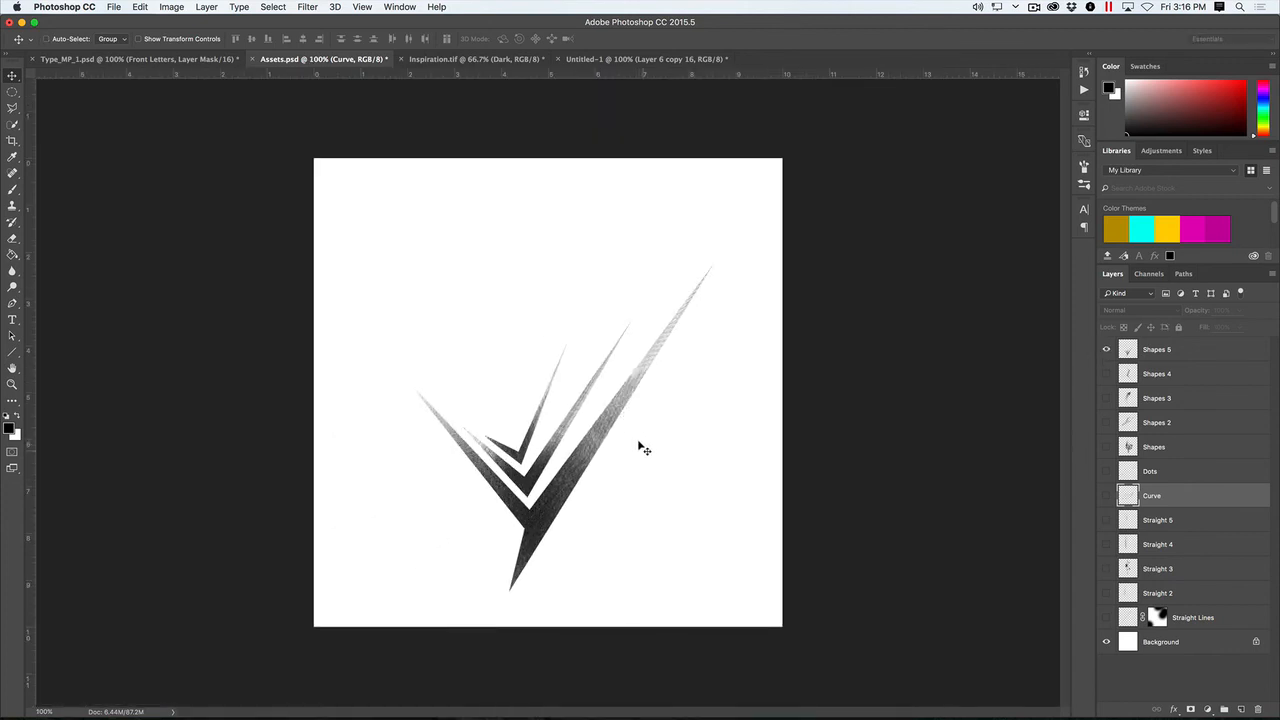